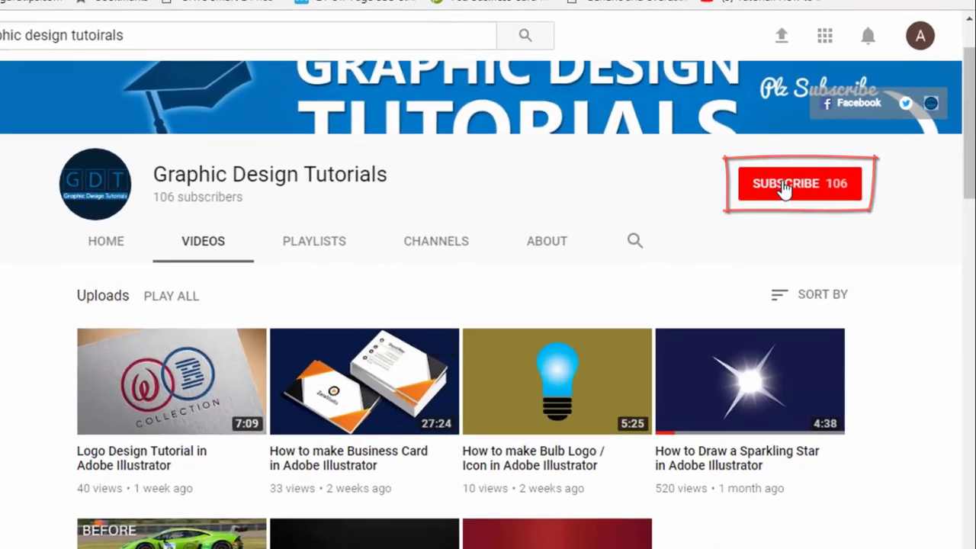
- Hit SUBSCRIBE on the Graphic Design Tutorials YouTube channel page
left_click(783, 187)
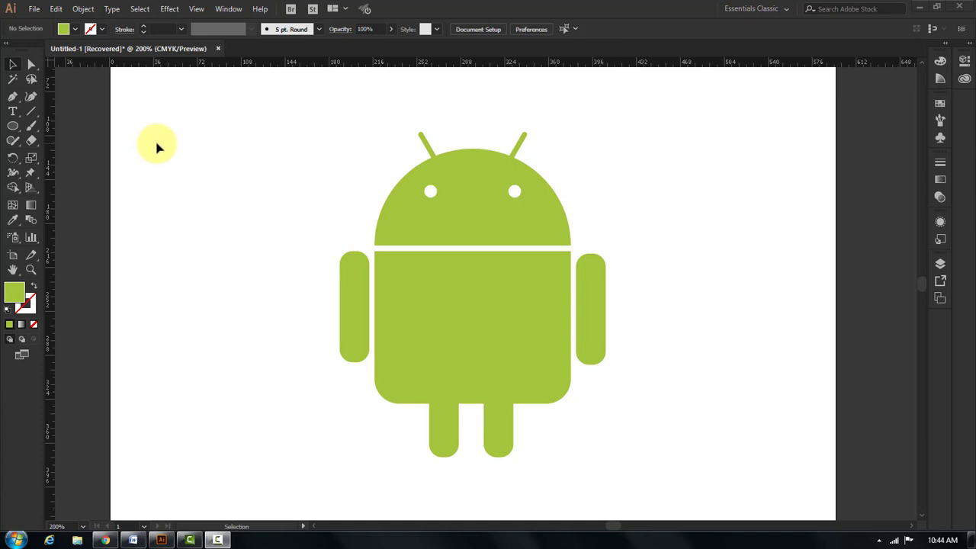
left_click(36, 9)
- Create a new portrait A4 document of 595.276 × 841.89 pt
left_click(48, 23)
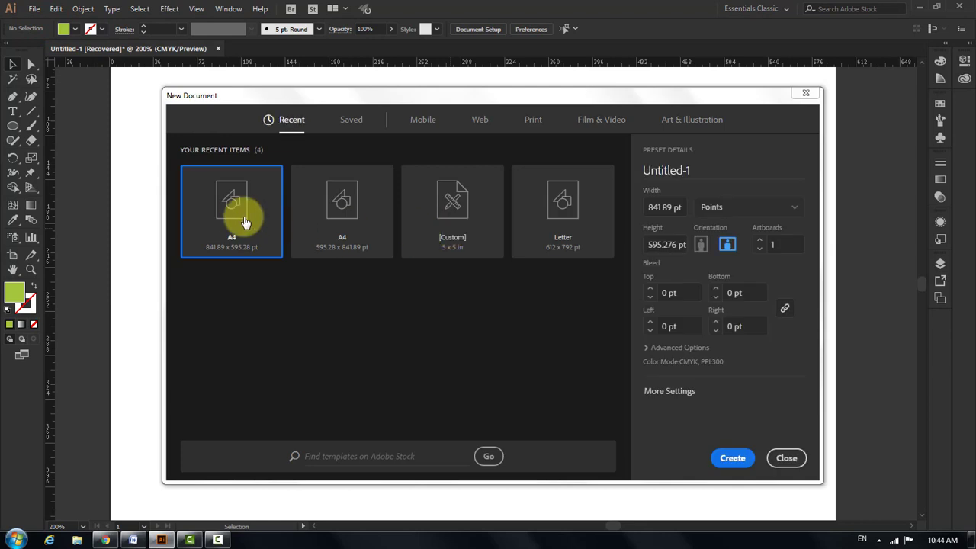
left_click(701, 244)
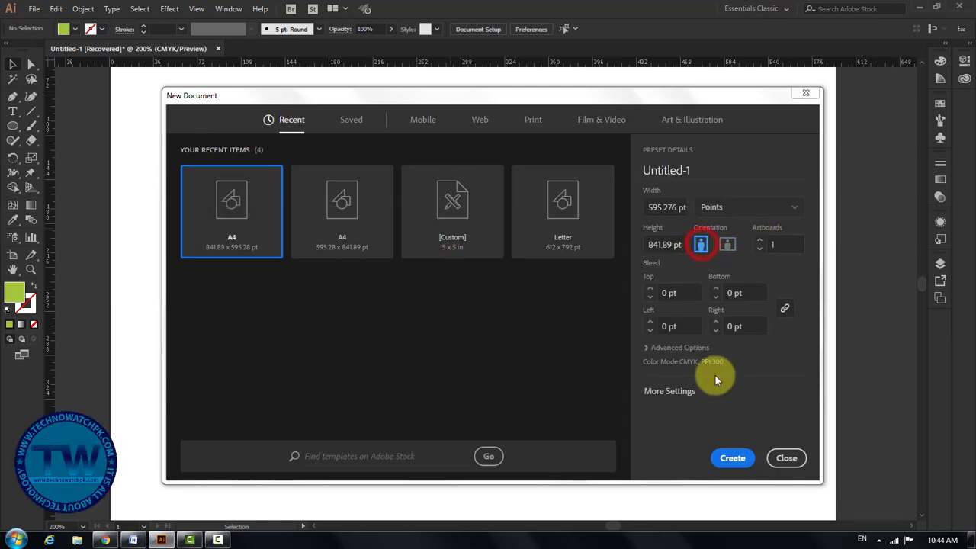
left_click(733, 460)
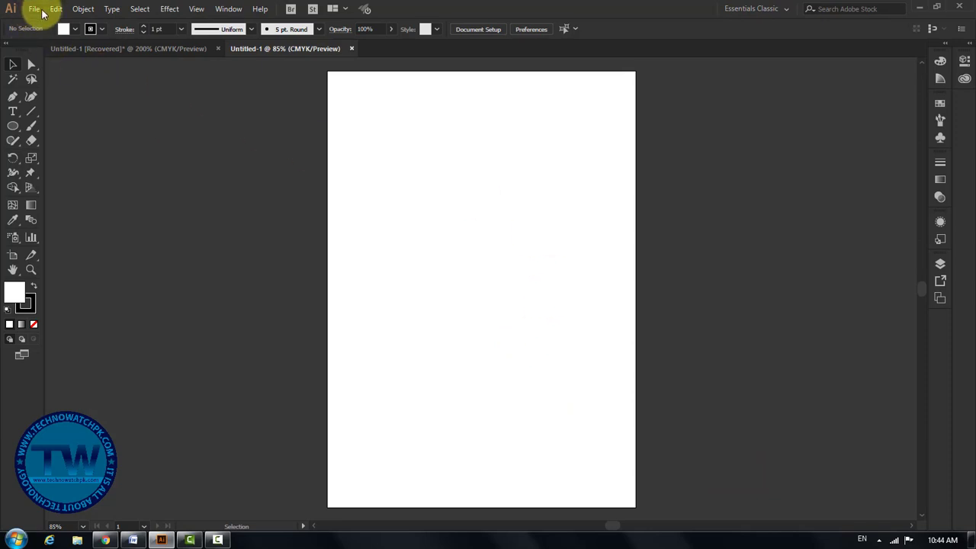
- Place android icon.jpg and position it at the artboard's top-left corner
left_click(36, 10)
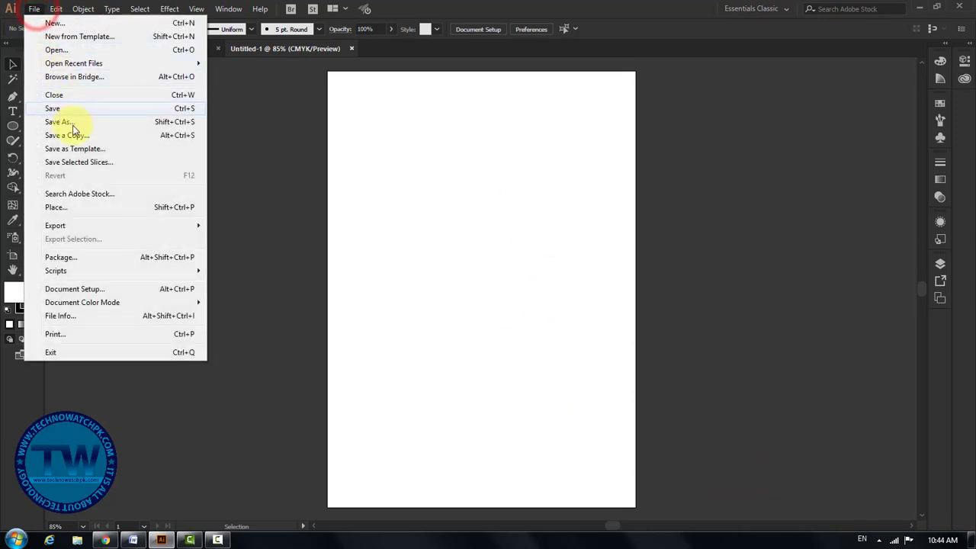
left_click(80, 212)
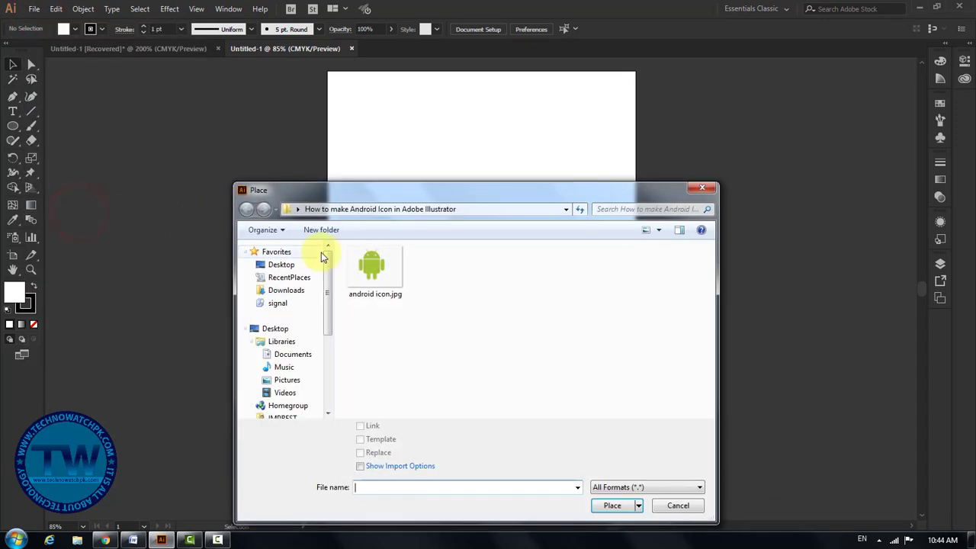
left_click(367, 267)
left_click(612, 505)
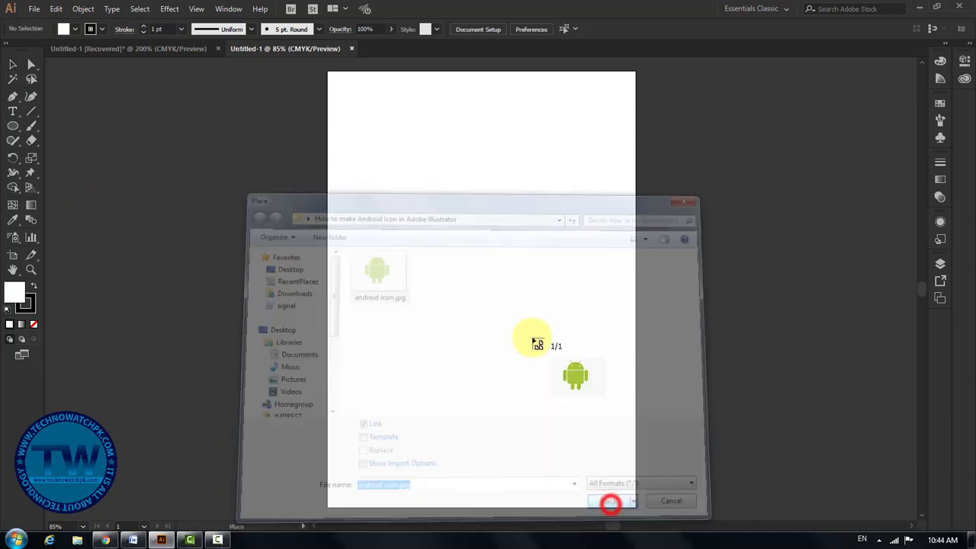
left_click_drag(343, 89, 485, 233)
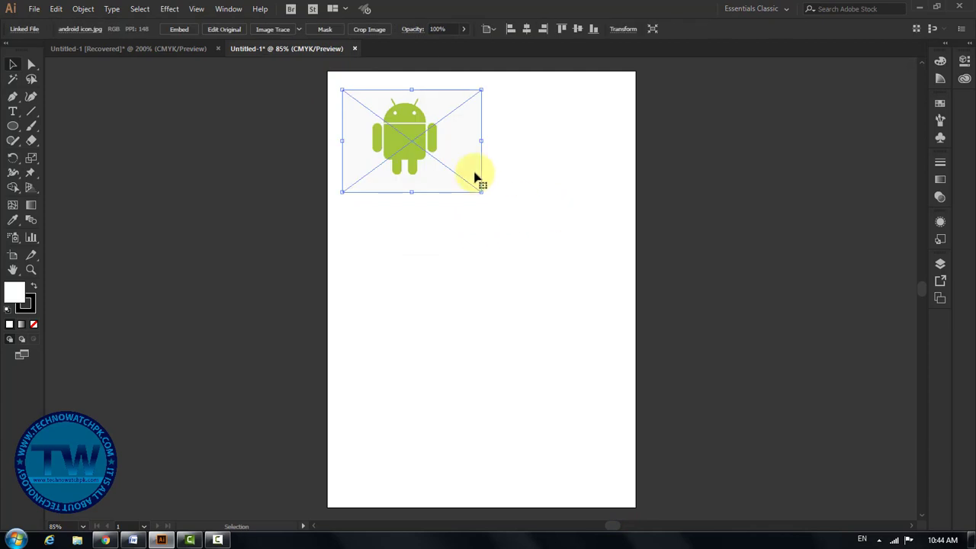
left_click_drag(303, 102, 673, 207)
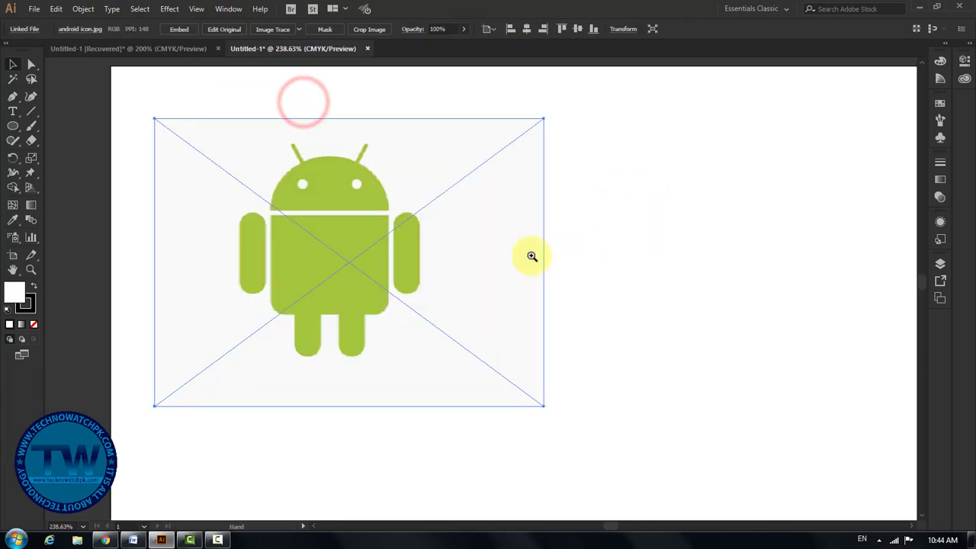
left_click(465, 251, "alt")
left_click(444, 285, "alt")
left_click(408, 224, "alt")
left_click_drag(412, 241, 385, 207)
- Lock the reference image so it can no longer be selected
left_click(86, 8)
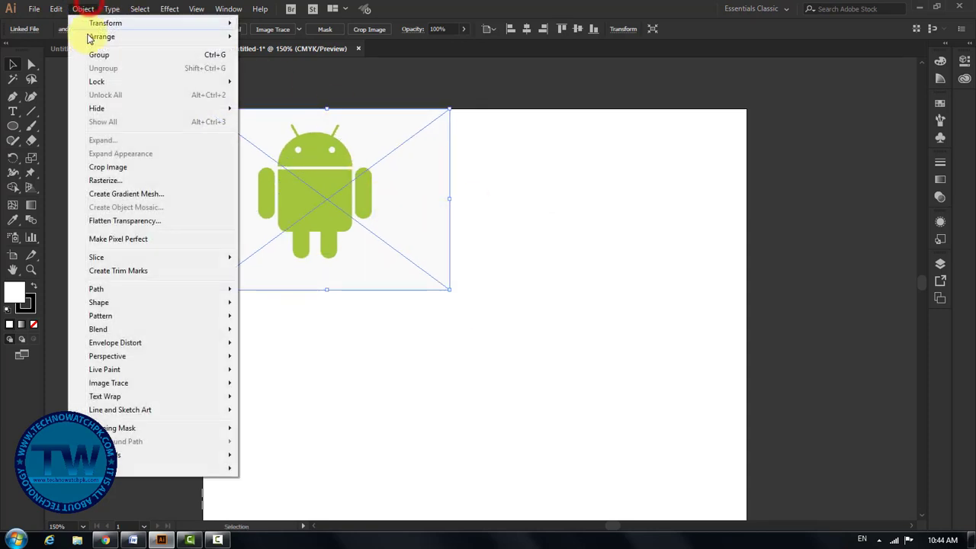
mouse_move(105, 86)
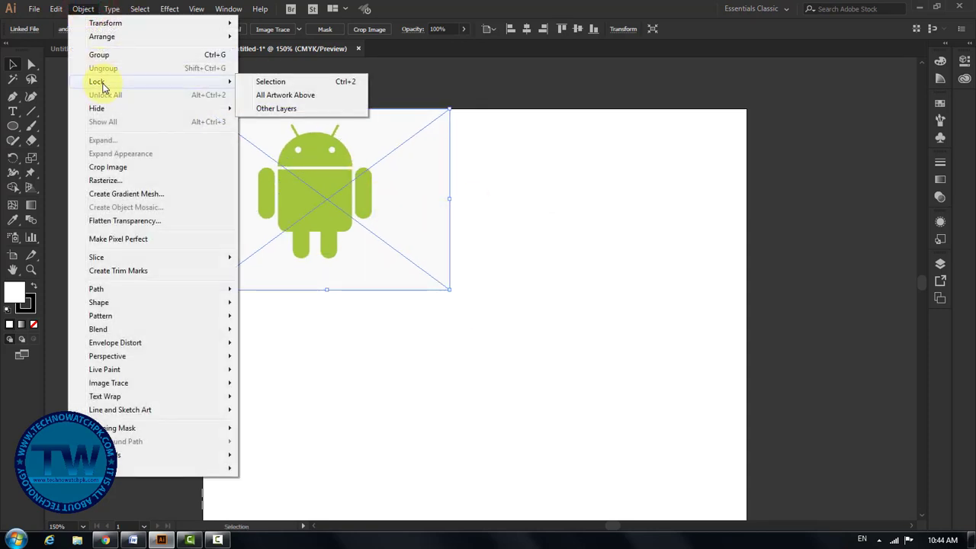
left_click(287, 82)
left_click_drag(290, 165, 457, 259)
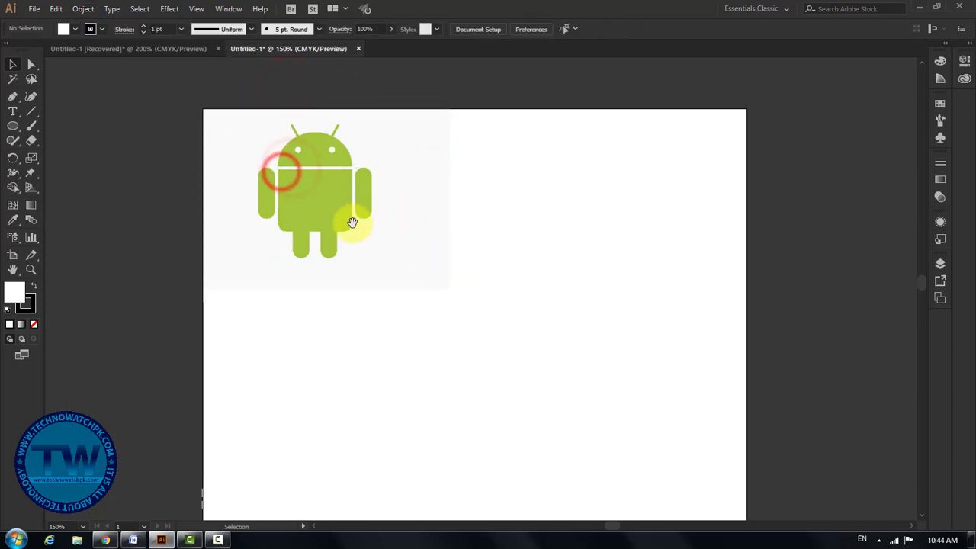
left_click_drag(351, 220, 332, 188)
- Draw a circle with the Ellipse Tool to the right of the reference image
left_click(14, 126)
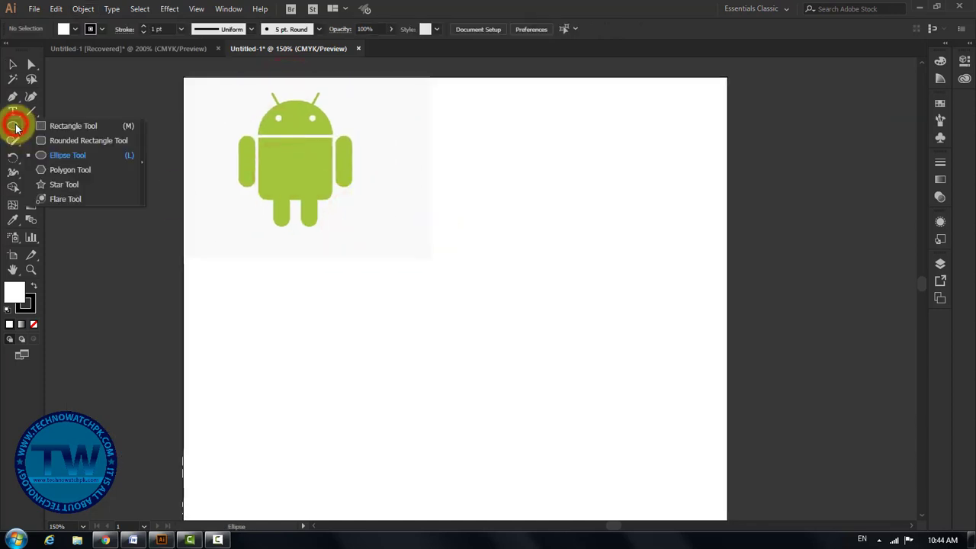
left_click_drag(15, 127, 68, 156)
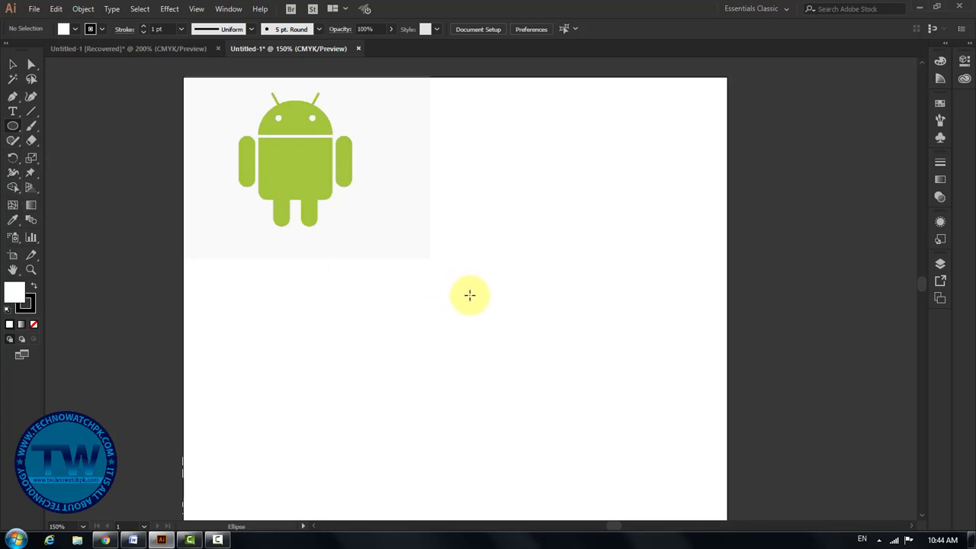
left_click_drag(472, 319, 430, 311)
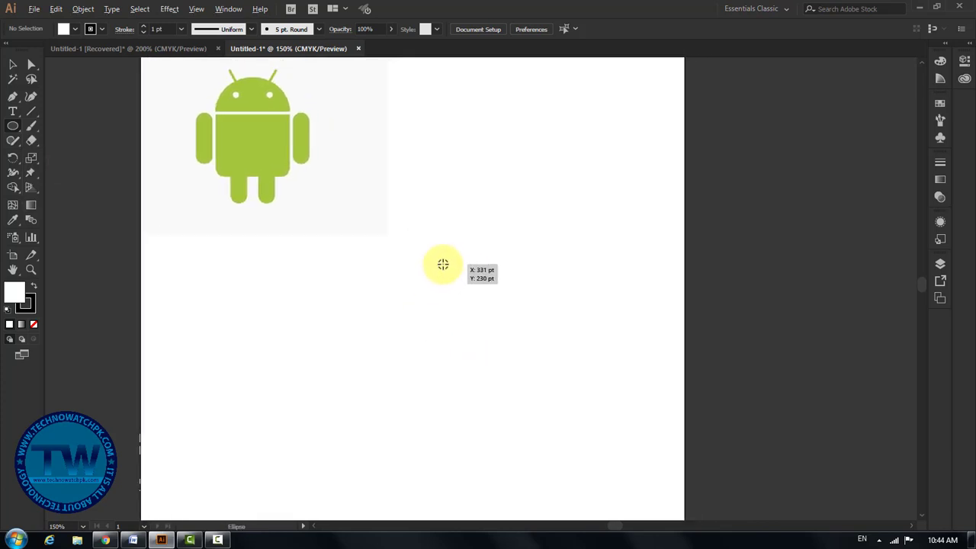
left_click_drag(443, 248, 500, 314)
left_click(12, 65)
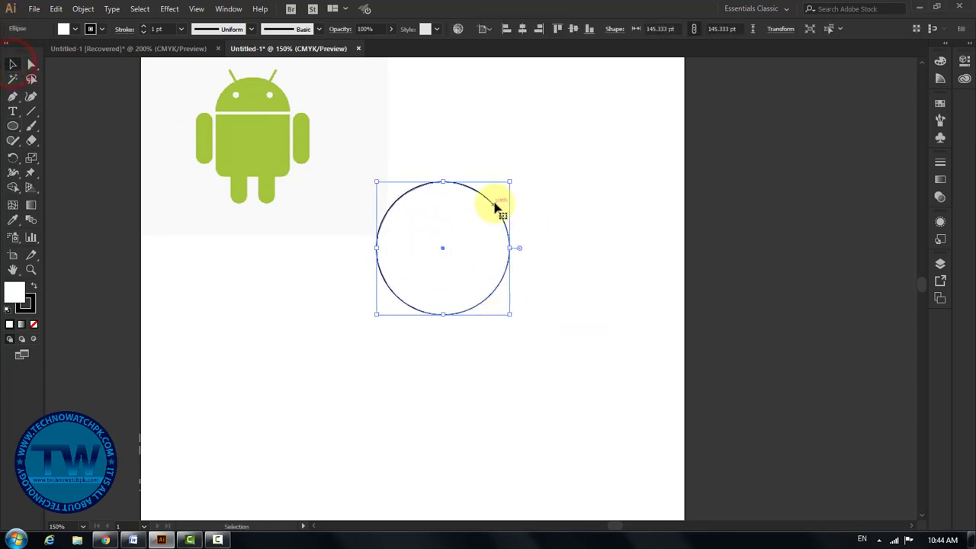
left_click_drag(492, 206, 507, 208)
left_click(602, 312)
left_click(488, 189)
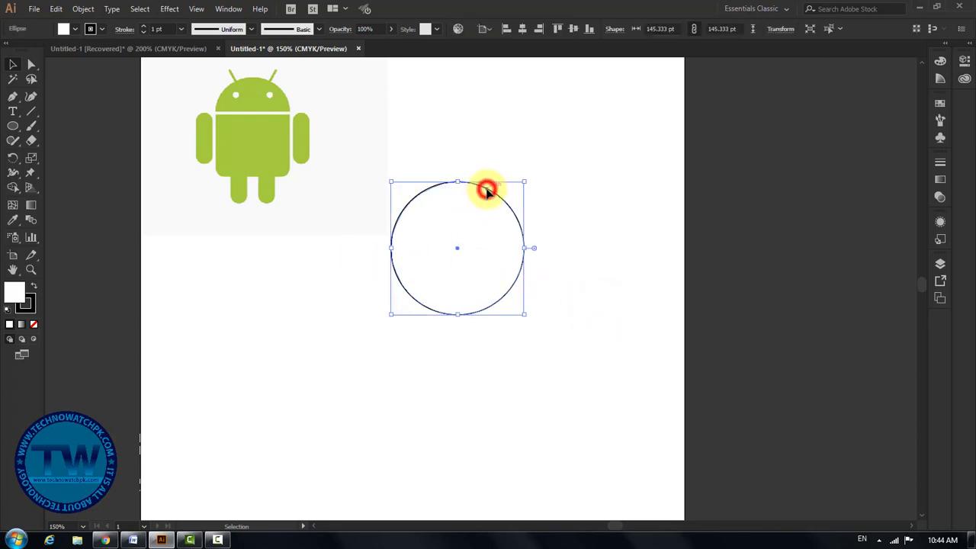
- Delete the circle's bottom anchor and join the arc's ends into a half-circle
left_click(31, 65)
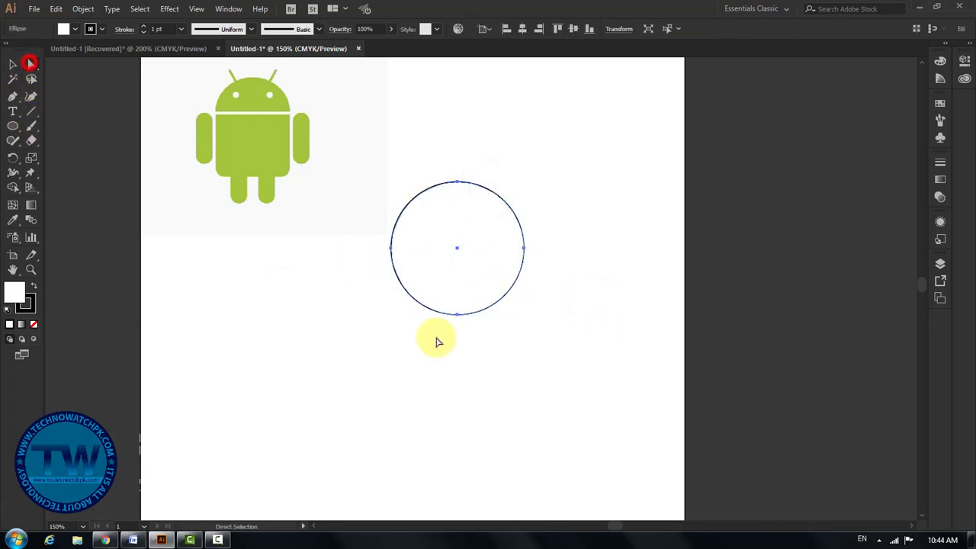
left_click_drag(469, 336, 454, 309)
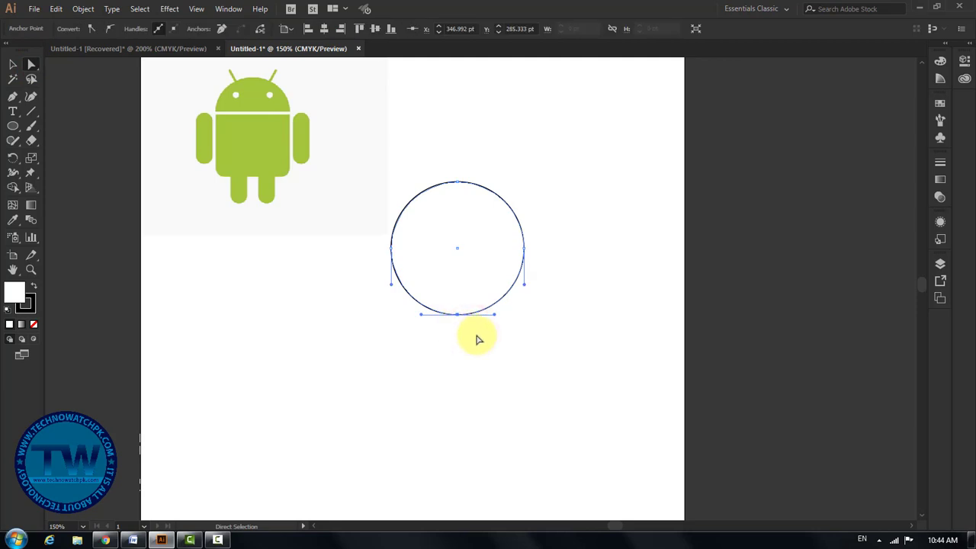
key("Delete")
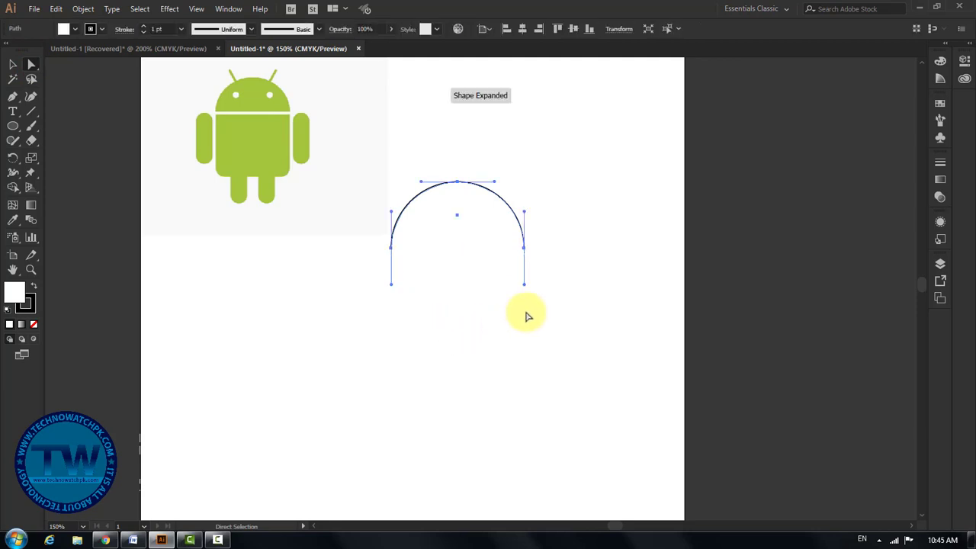
left_click_drag(539, 325, 385, 244)
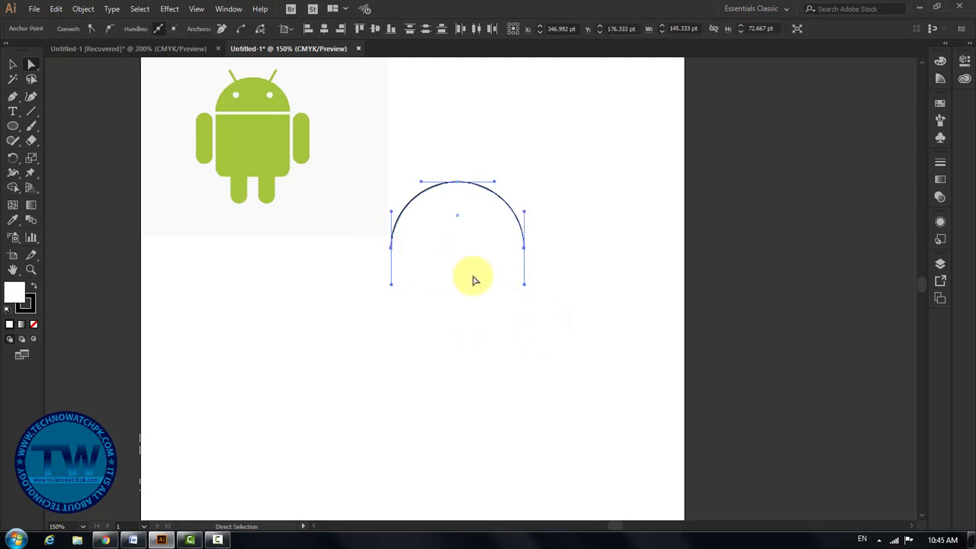
left_click(90, 9)
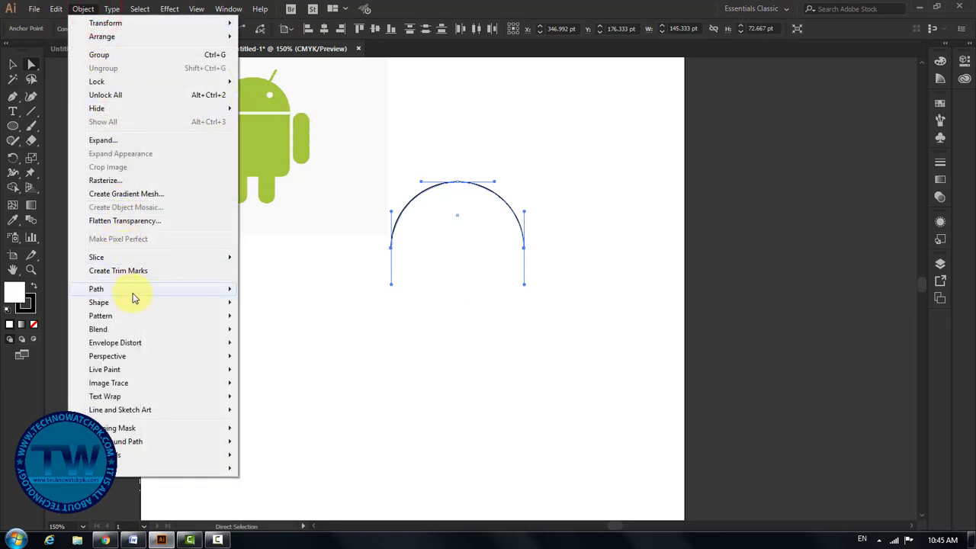
mouse_move(130, 290)
left_click(286, 293)
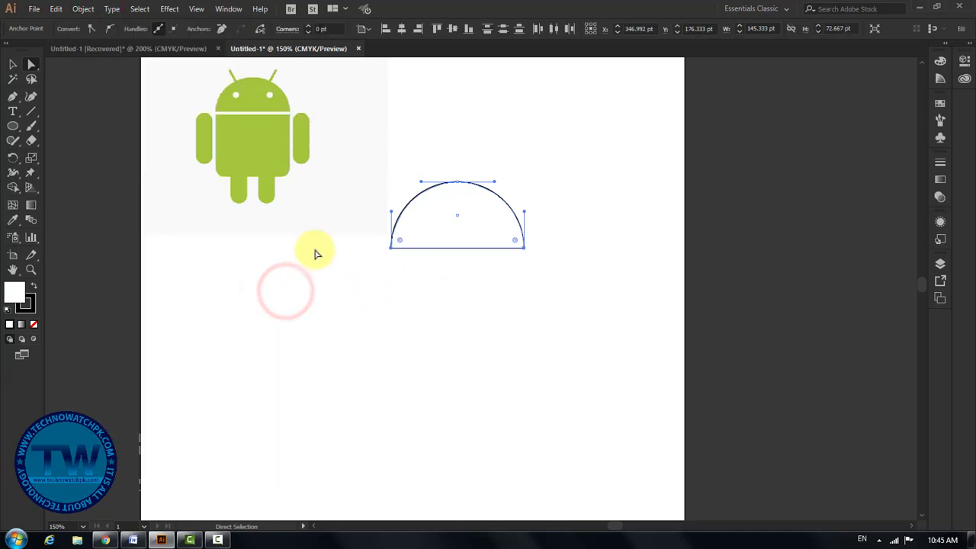
left_click(450, 288)
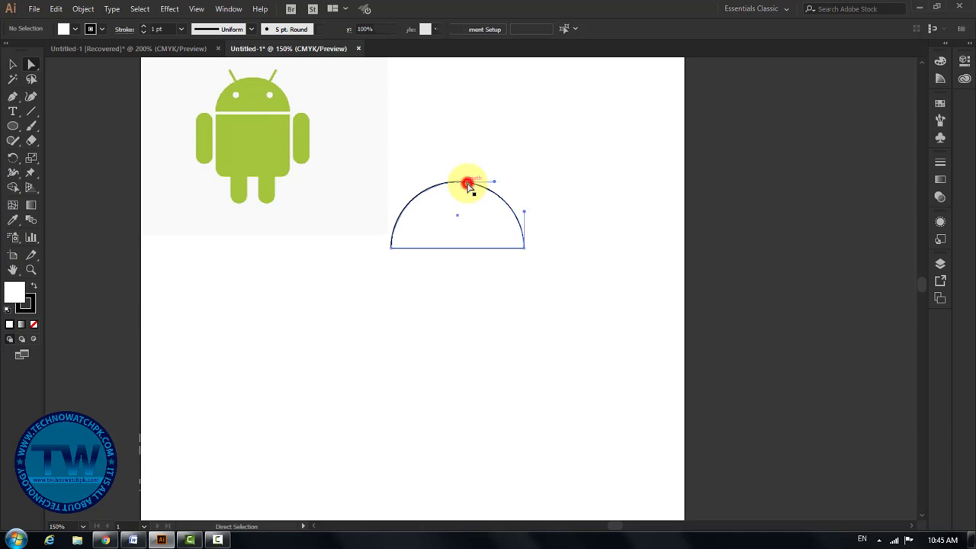
- Fill the half-circle with the reference robot's green using the Eyedropper
left_click(466, 183)
left_click(13, 65)
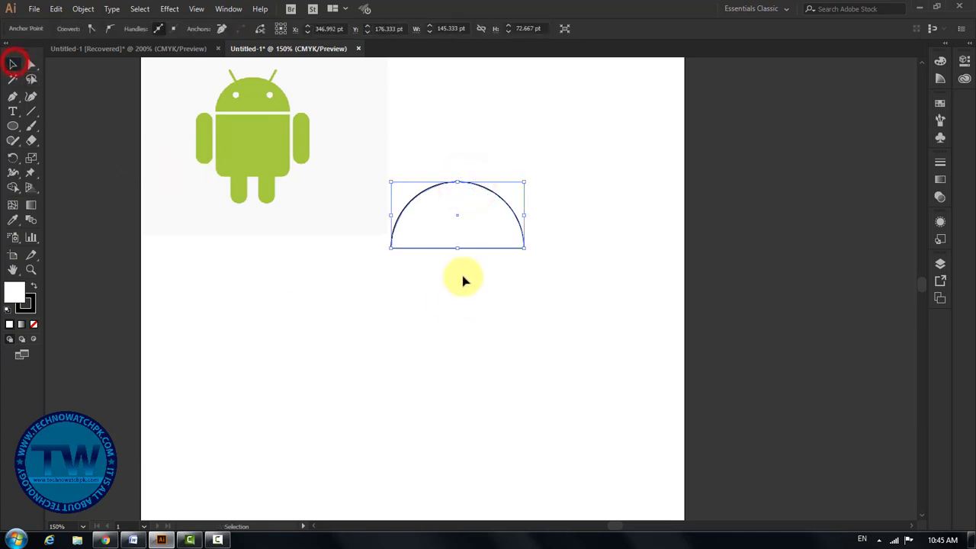
left_click(257, 135)
left_click(11, 65)
left_click(501, 303)
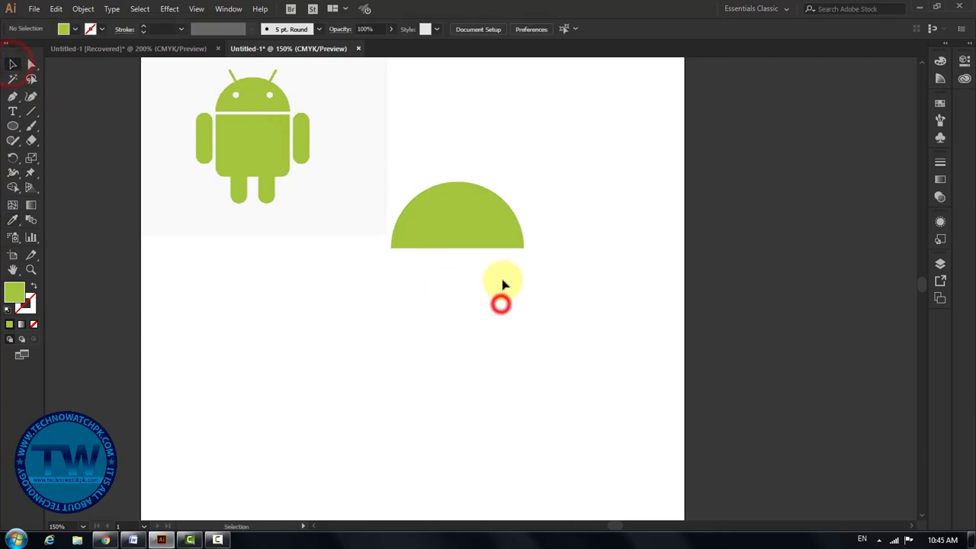
right_click(13, 126)
- Draw a green body rectangle below the half-circle head
left_click(58, 127)
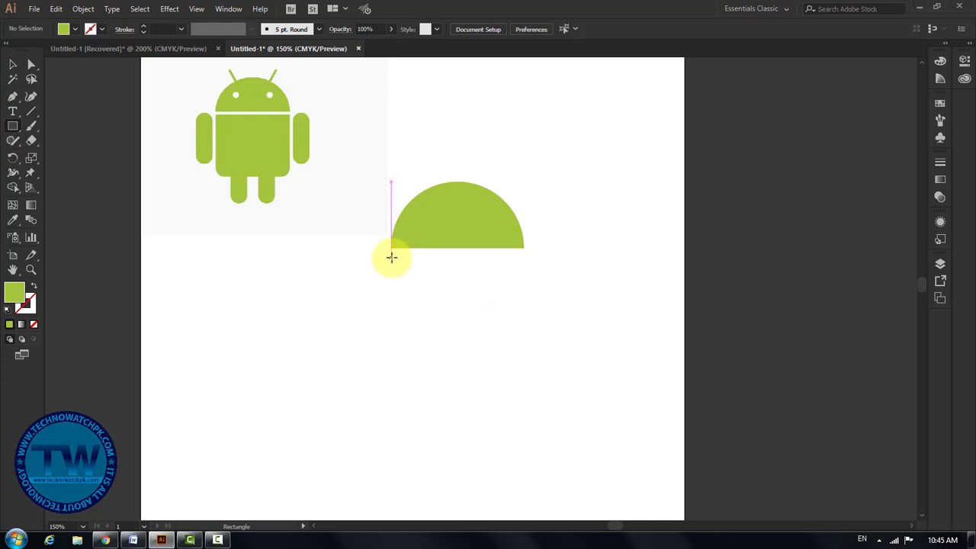
left_click_drag(392, 257, 524, 358)
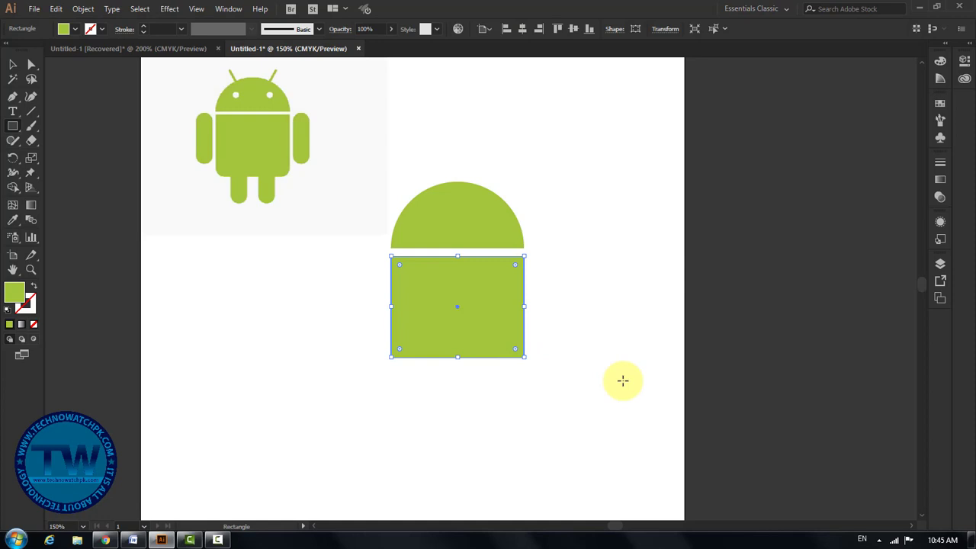
left_click(12, 64)
left_click(590, 380)
left_click(489, 315)
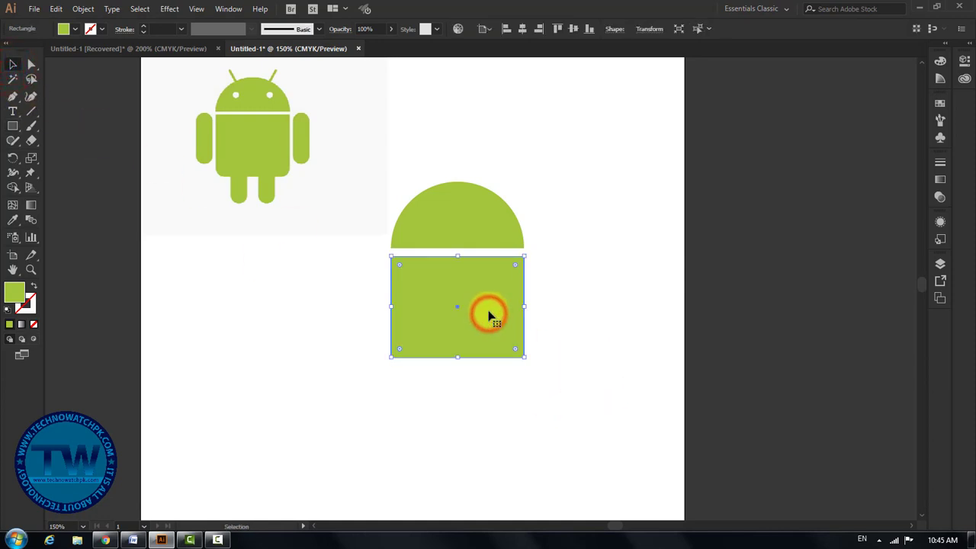
left_click(613, 318)
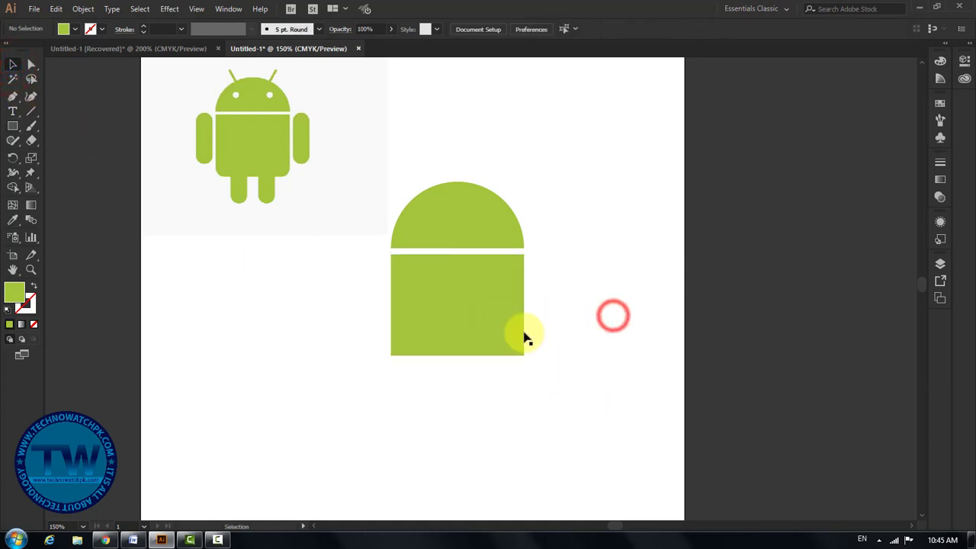
- Round the rectangle's bottom corners to about 12.67 pt with the live-corner widget
left_click(32, 64)
left_click_drag(562, 414, 362, 340)
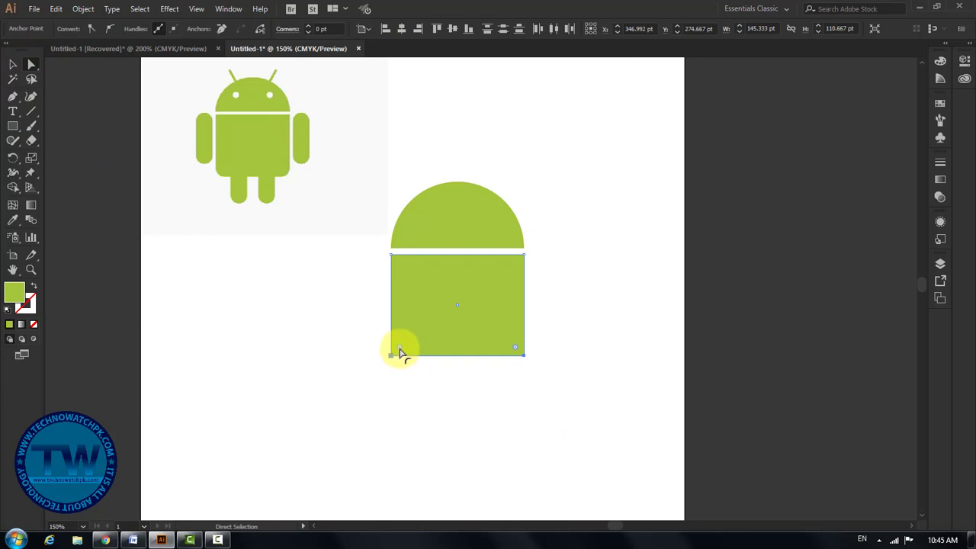
left_click_drag(400, 351, 403, 345)
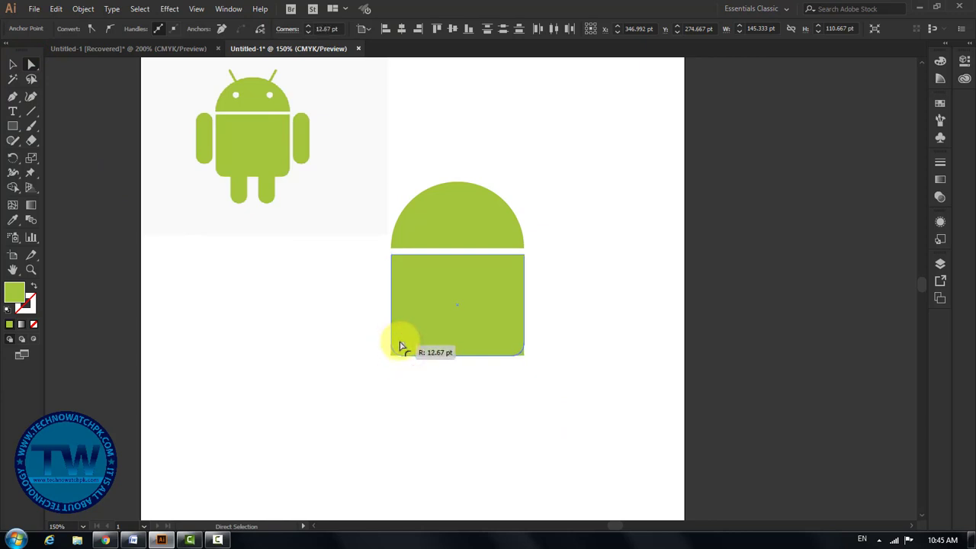
left_click_drag(402, 347, 401, 347)
left_click(13, 64)
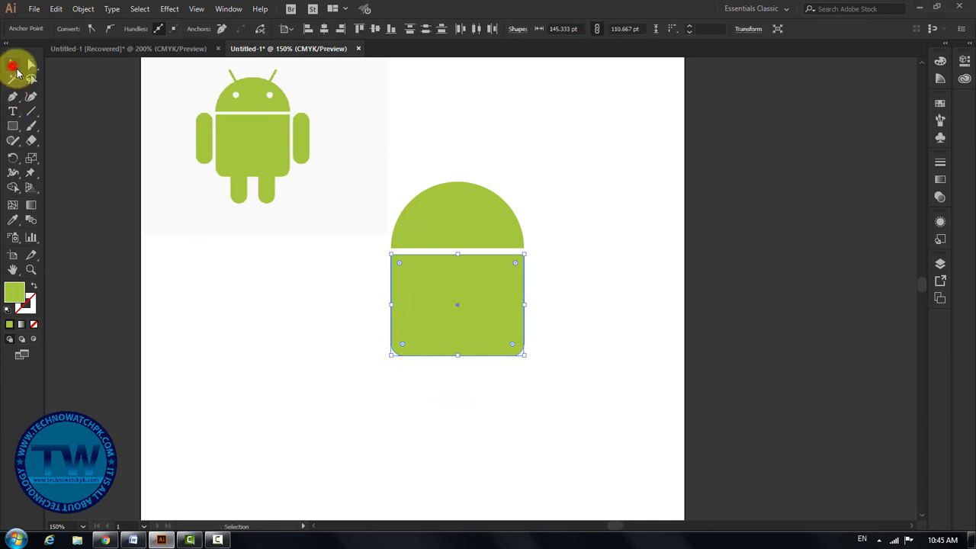
left_click(421, 404)
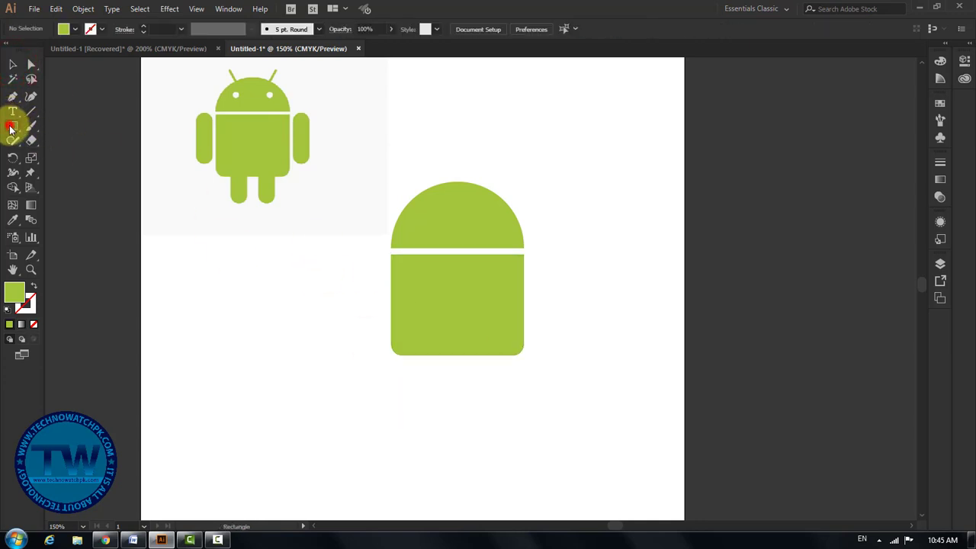
- Draw a thin rectangle left of the body and fully round its corners
left_click_drag(10, 129, 39, 125)
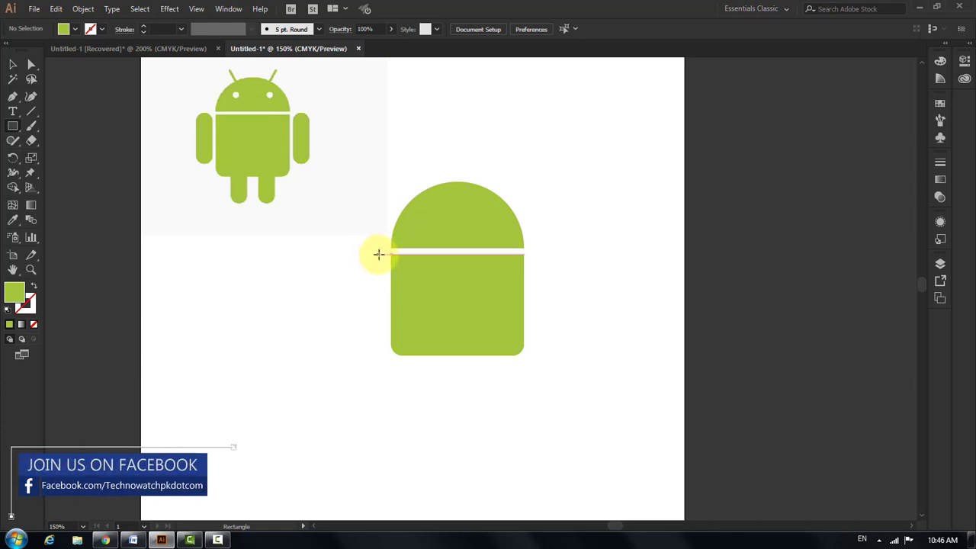
mouse_move(368, 255)
left_mouse_down()
mouse_move(385, 305)
mouse_move(379, 338)
mouse_move(383, 330)
left_mouse_up()
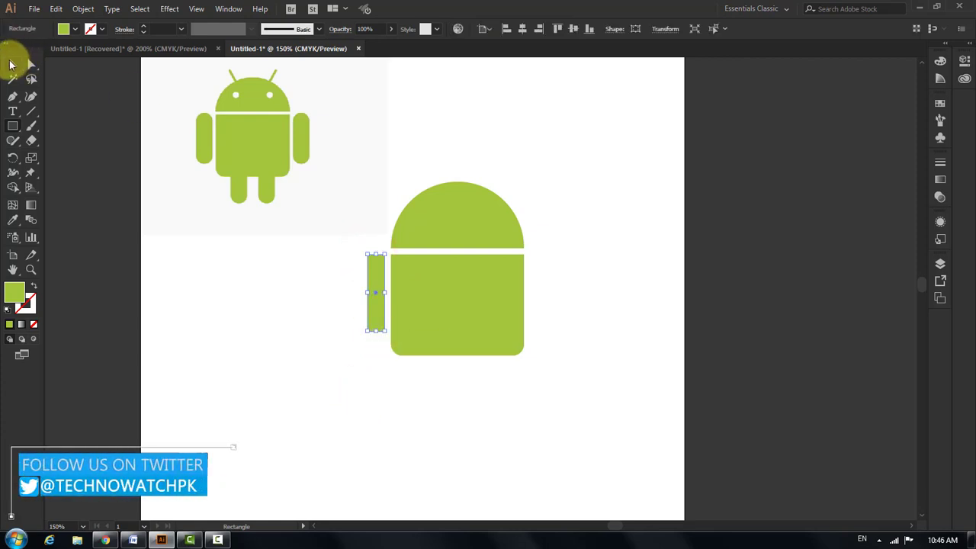
left_click(30, 65)
left_click_drag(376, 266, 392, 349)
left_click(14, 66)
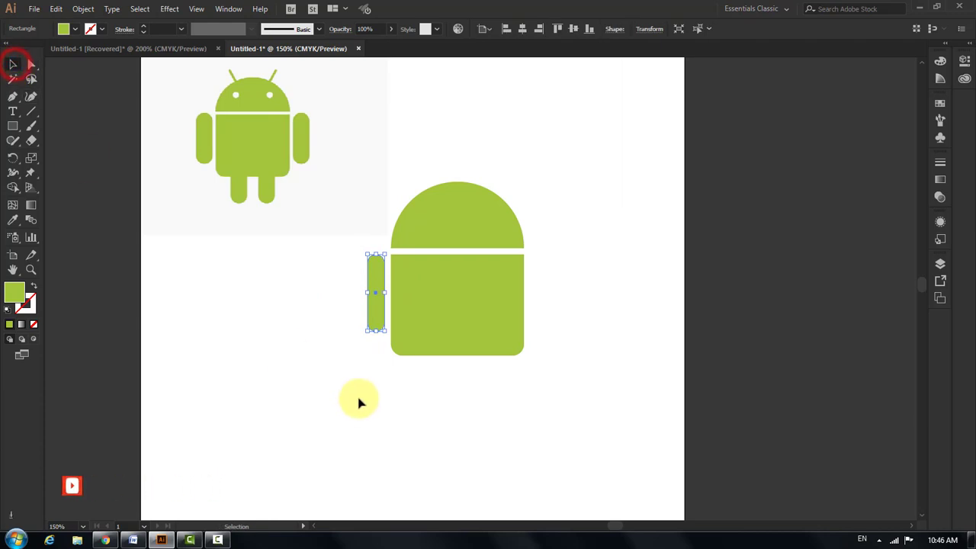
left_click(398, 394)
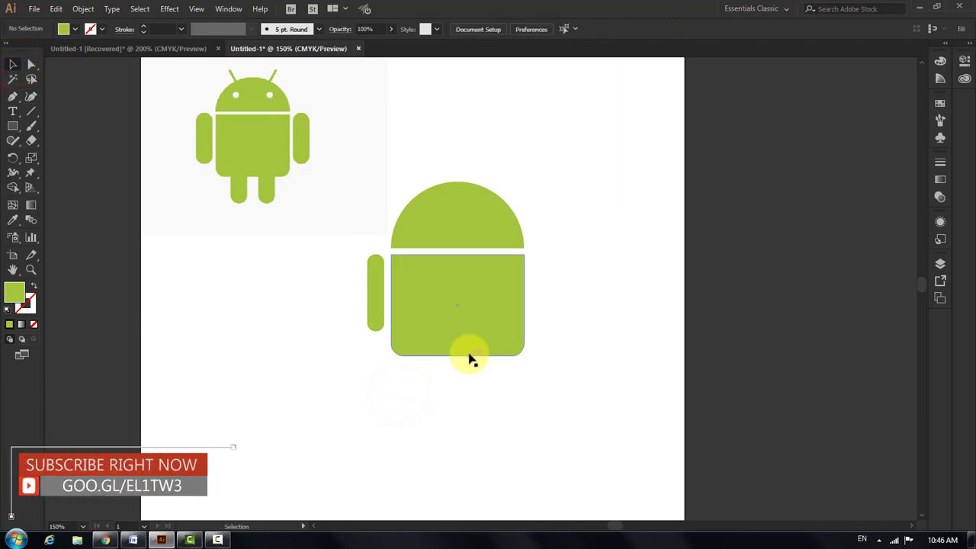
- Narrow the left arm and Alt-drag a copy to the right of the body
key("space")
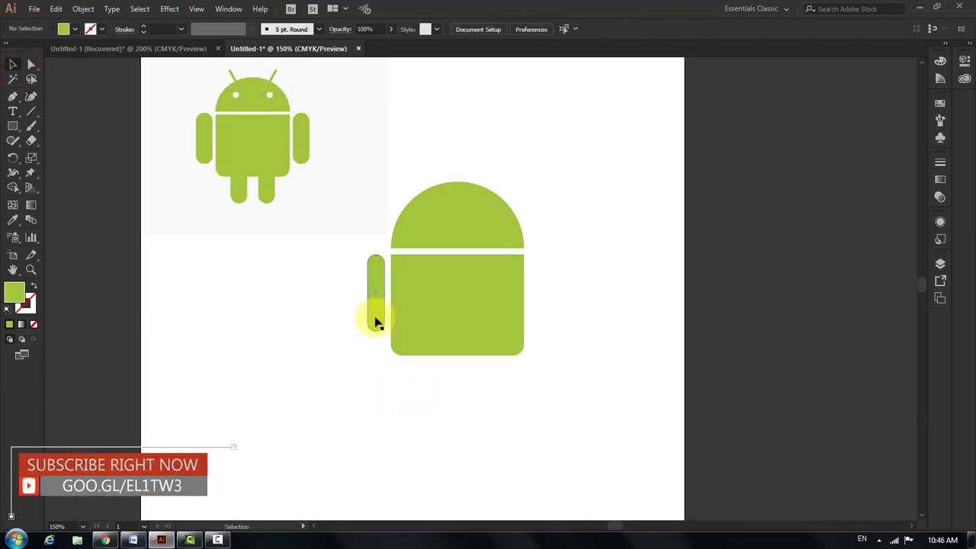
left_click(374, 303)
left_click_drag(368, 296, 361, 298)
scroll(374, 343, "up", 1)
left_click(358, 384)
left_click(379, 335)
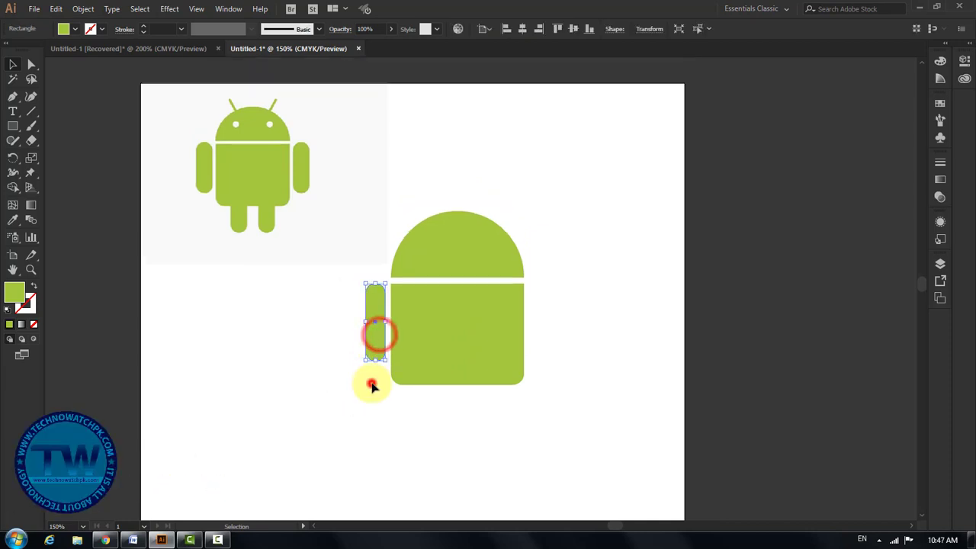
left_click(371, 385)
left_click_drag(373, 337, 538, 343)
left_click(572, 418)
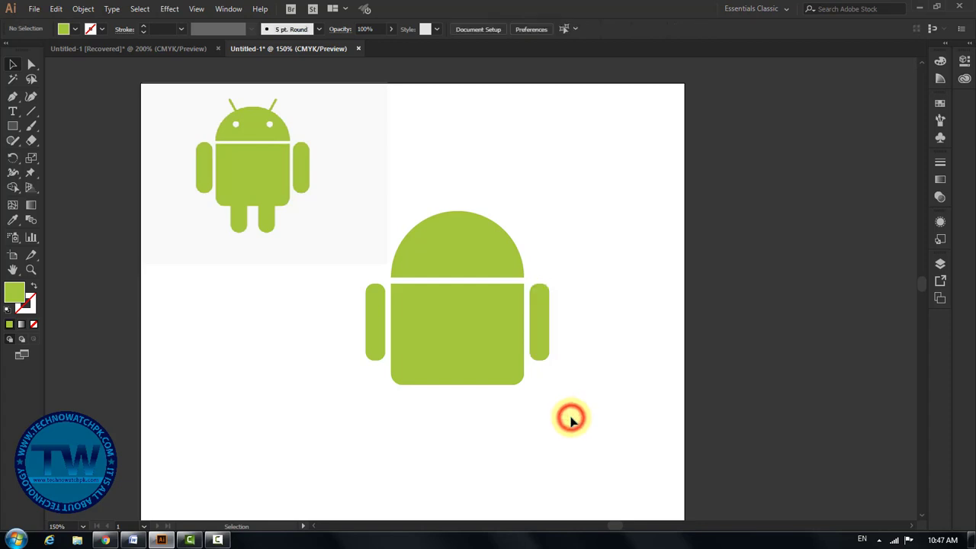
scroll(526, 416, "down", 2)
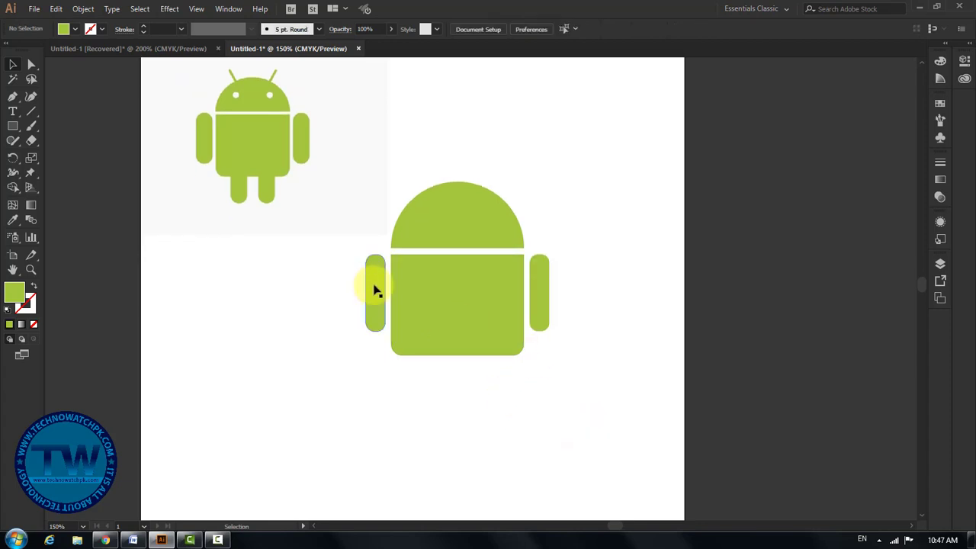
- Alt-drag the left arm below the body as a leg, then copy it right
left_click_drag(376, 311, 430, 377)
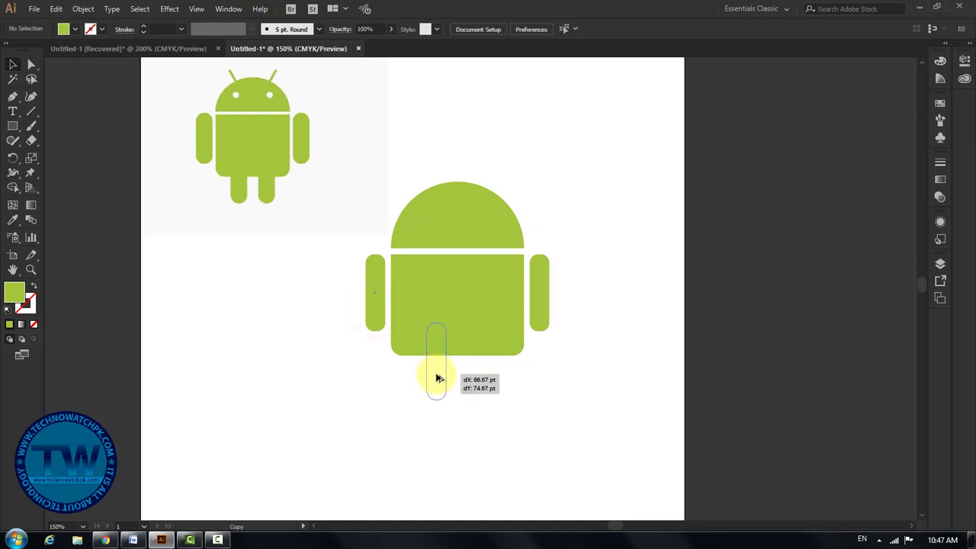
left_click(516, 430)
left_click_drag(436, 373, 475, 382)
left_click(494, 418)
- Select both legs together
scroll(490, 422, "up", 1)
left_click(480, 395)
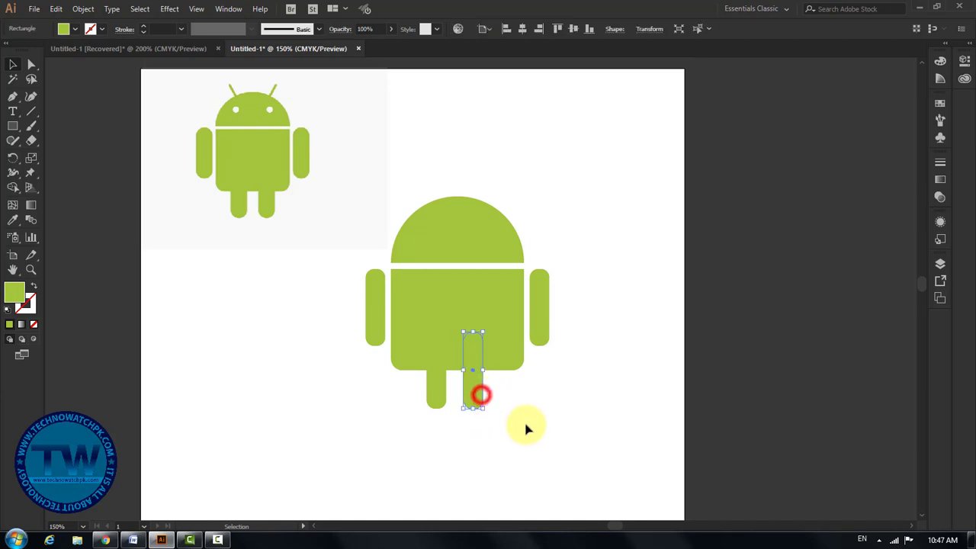
left_click(506, 435)
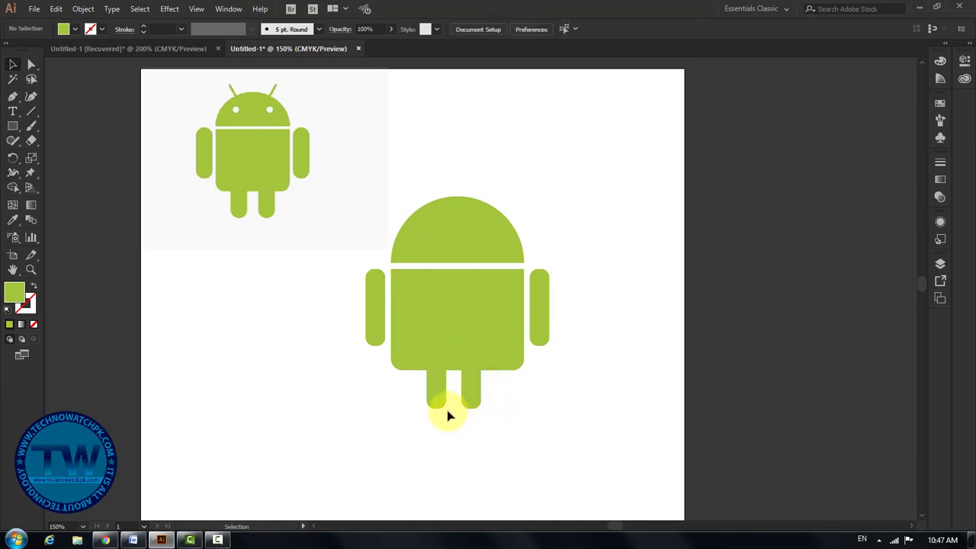
left_click_drag(485, 424, 434, 400)
left_click(474, 427)
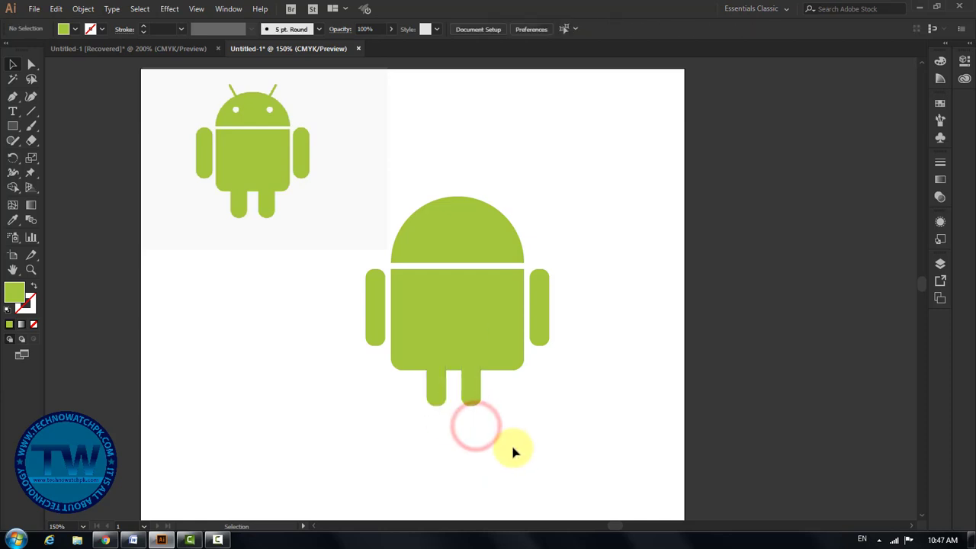
left_click_drag(506, 433, 431, 399)
left_click_drag(499, 434, 414, 392)
- Group the two legs
right_click(473, 392)
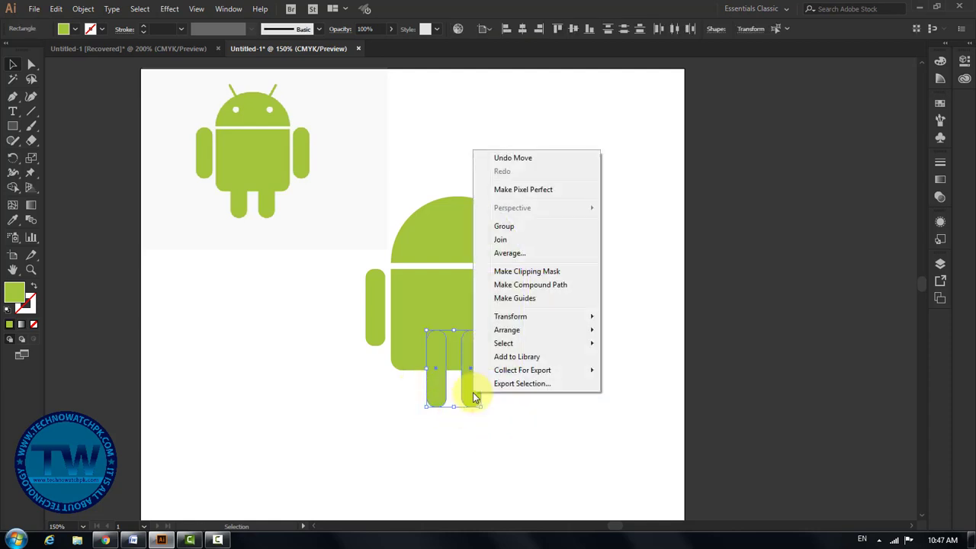
left_click(506, 227)
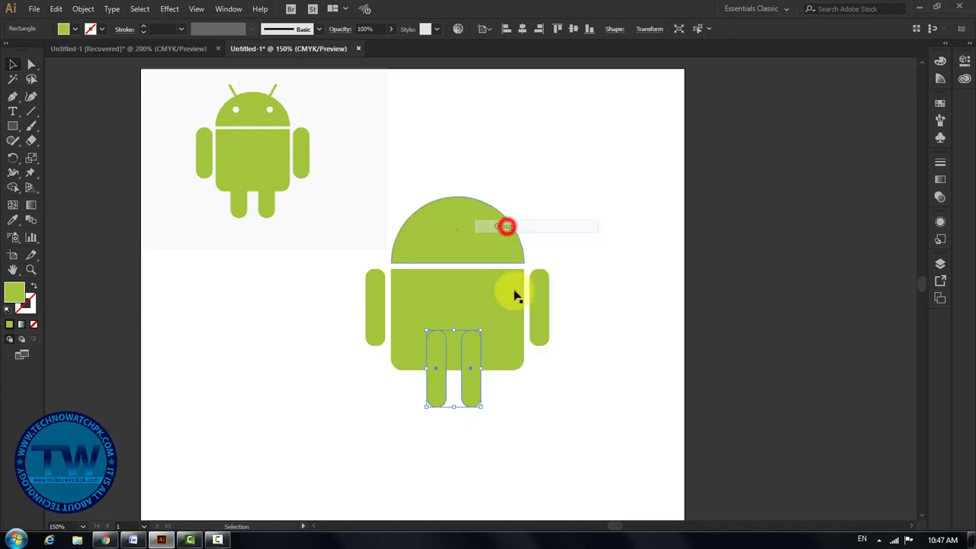
left_click(514, 420)
- Horizontally center the legs on the body, using the body as key object
left_click_drag(492, 437, 454, 333)
left_click(489, 31)
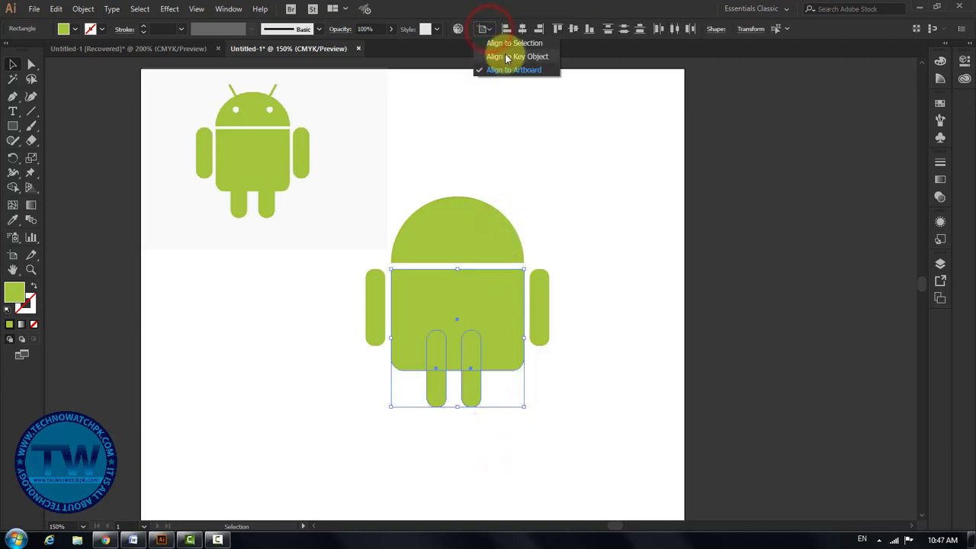
left_click(505, 57)
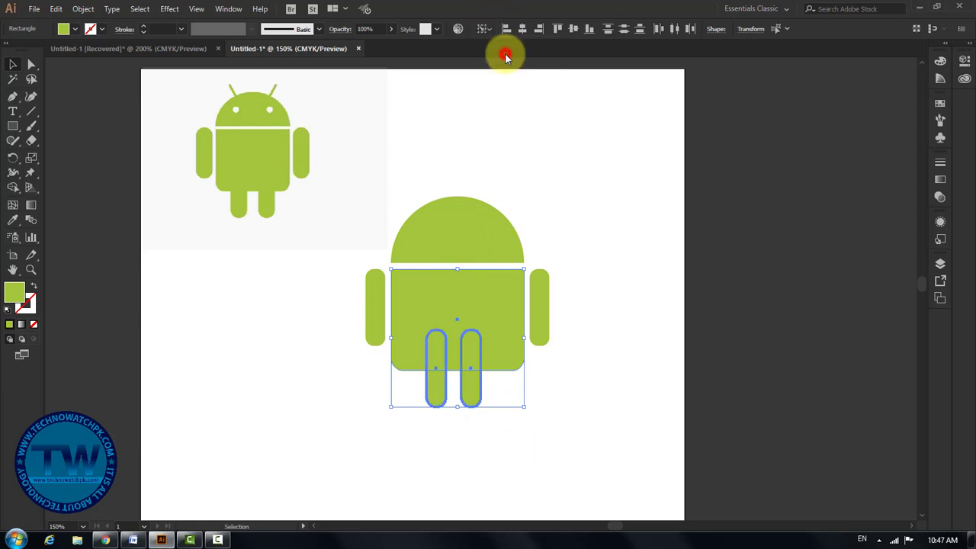
left_click(473, 290)
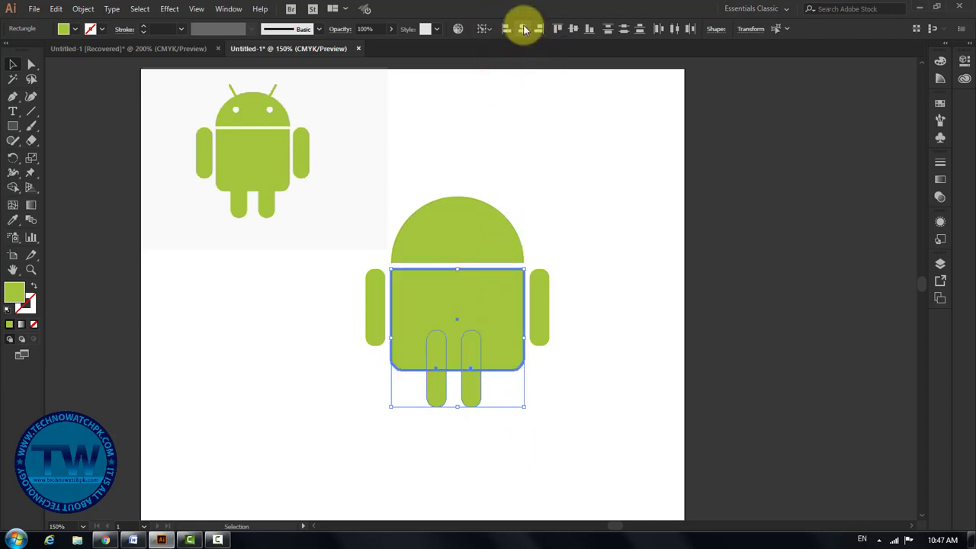
left_click(524, 29)
left_click(596, 398)
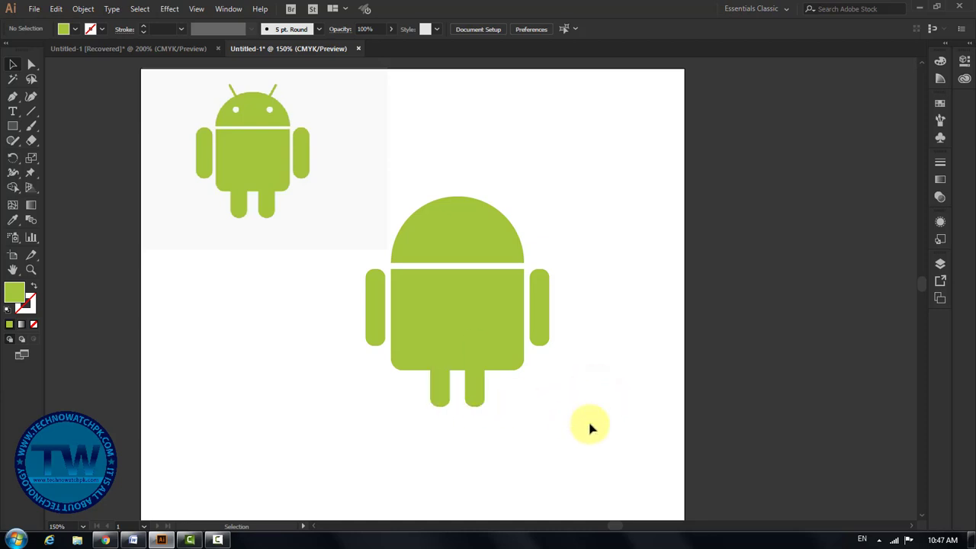
scroll(587, 432, "up", 1)
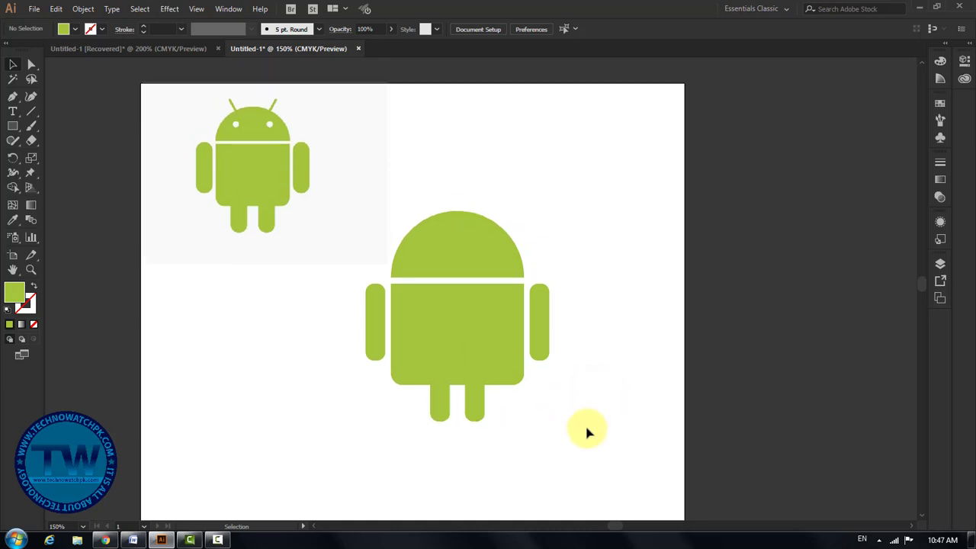
- Draw a small circle on the head and fill it white
left_click(12, 126)
left_click(41, 155)
left_click_drag(421, 240, 431, 250)
left_click(74, 29)
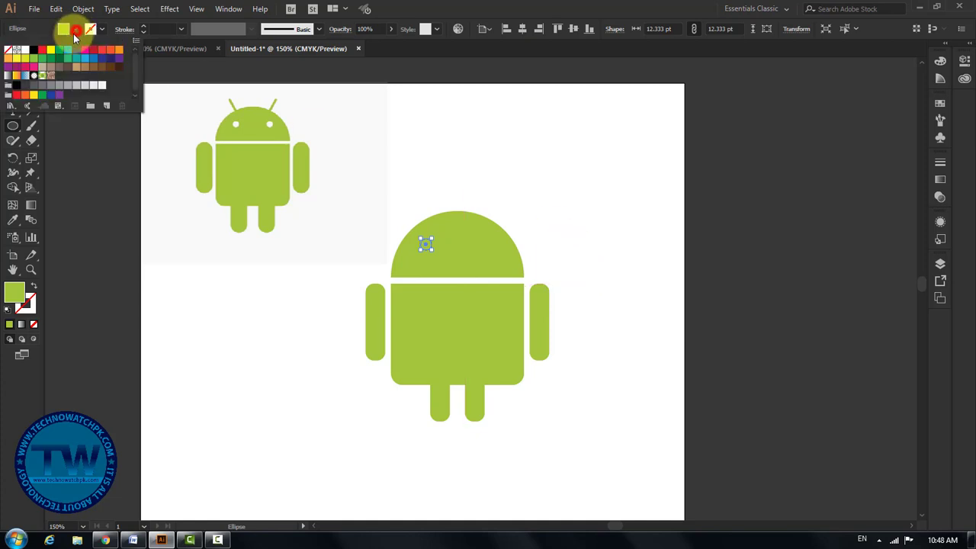
left_click(28, 52)
left_click(573, 203)
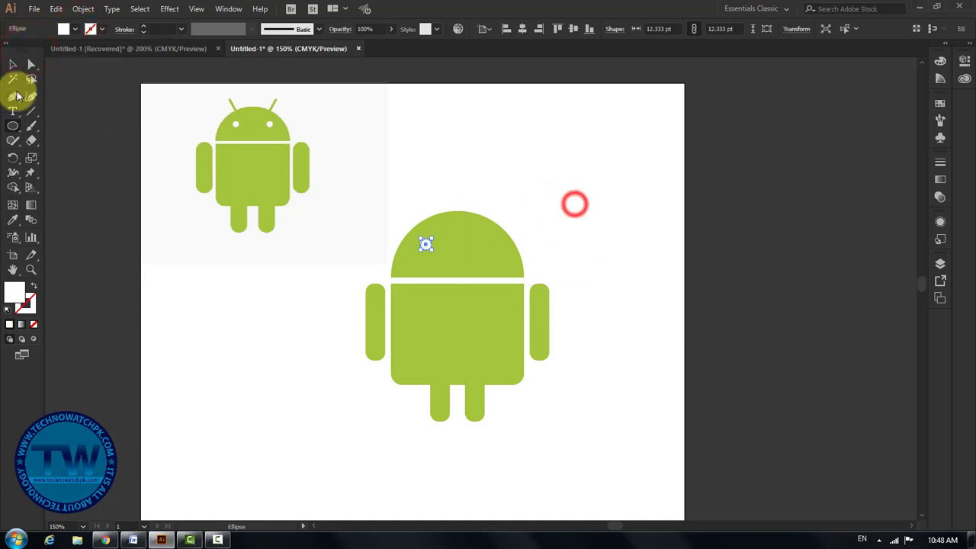
left_click(12, 67)
left_click(600, 232)
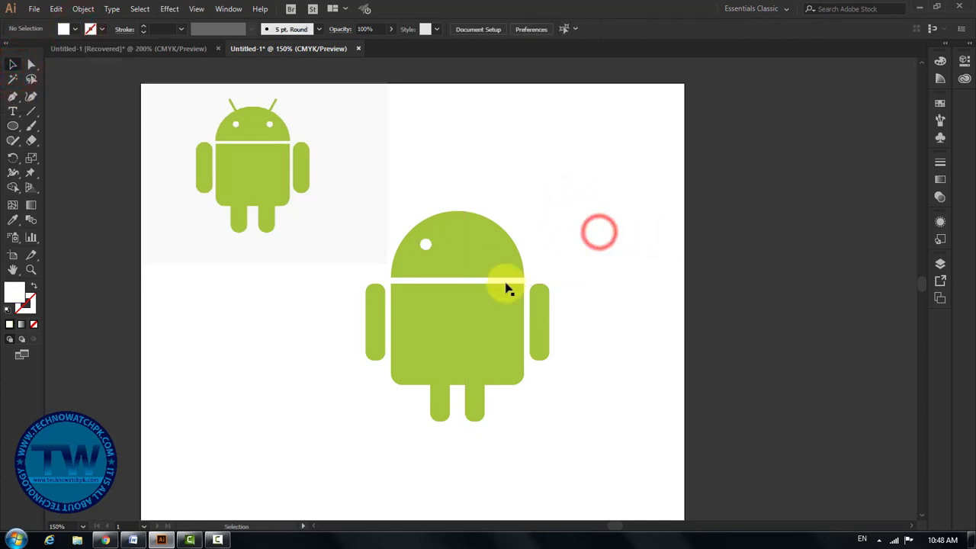
- Shrink the eye to about 9.98 pt and Alt+Shift-drag a copy to the right
scroll(503, 288, "up", 1)
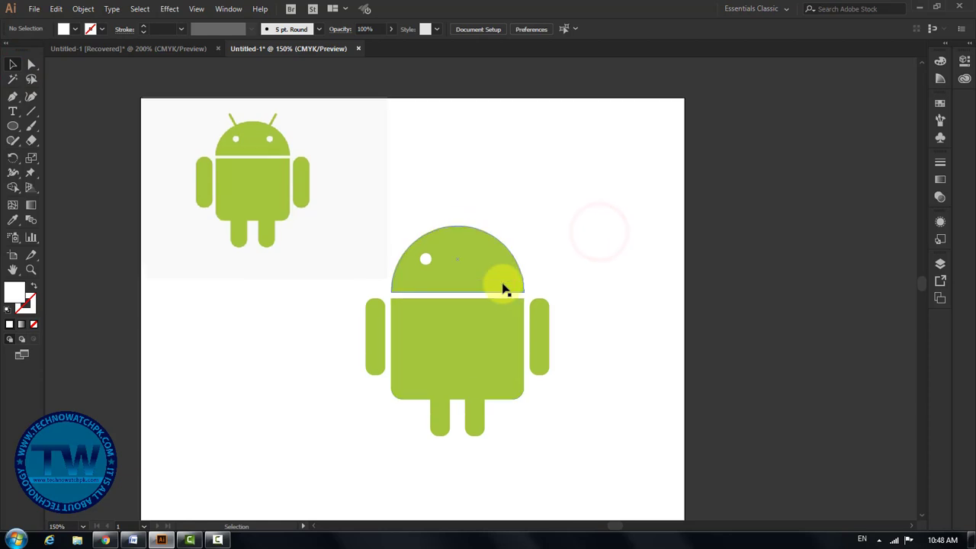
left_click(427, 263)
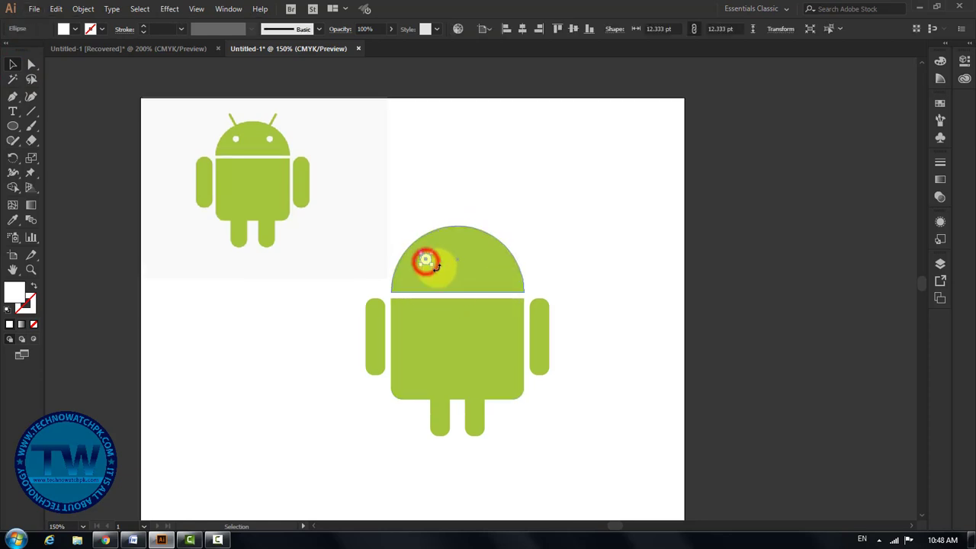
left_click(418, 255, "ctrl")
left_click(708, 255)
left_click(496, 301)
left_click_drag(498, 306, 494, 300)
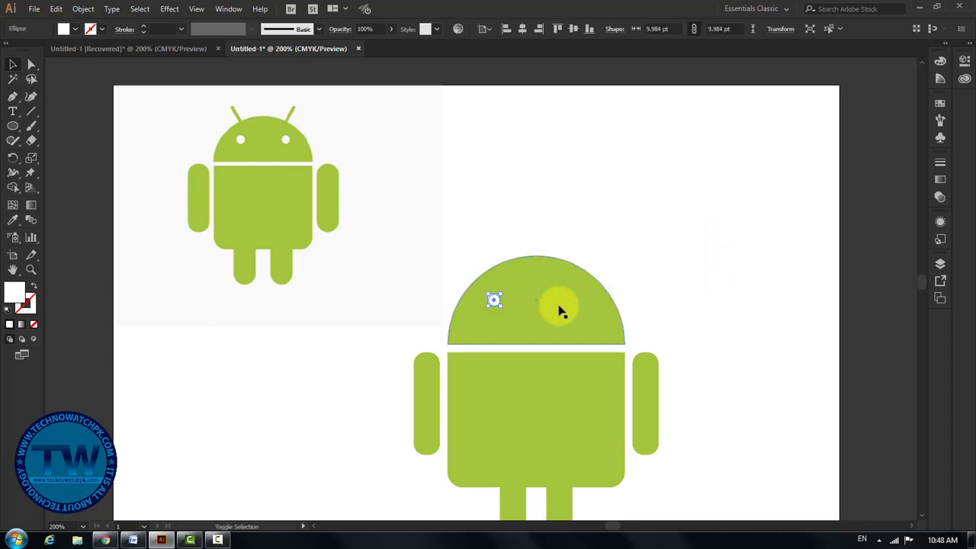
left_click(789, 289)
left_click_drag(630, 335, 556, 293)
scroll(534, 312, "up", 2)
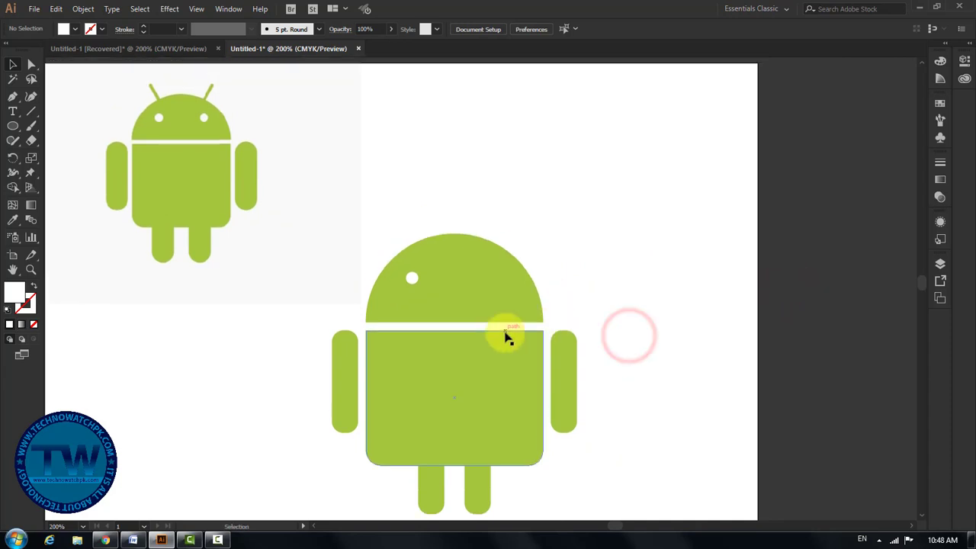
left_click_drag(412, 278, 491, 279)
- Group the two white eyes
left_click(412, 278, "shift")
right_click(492, 279)
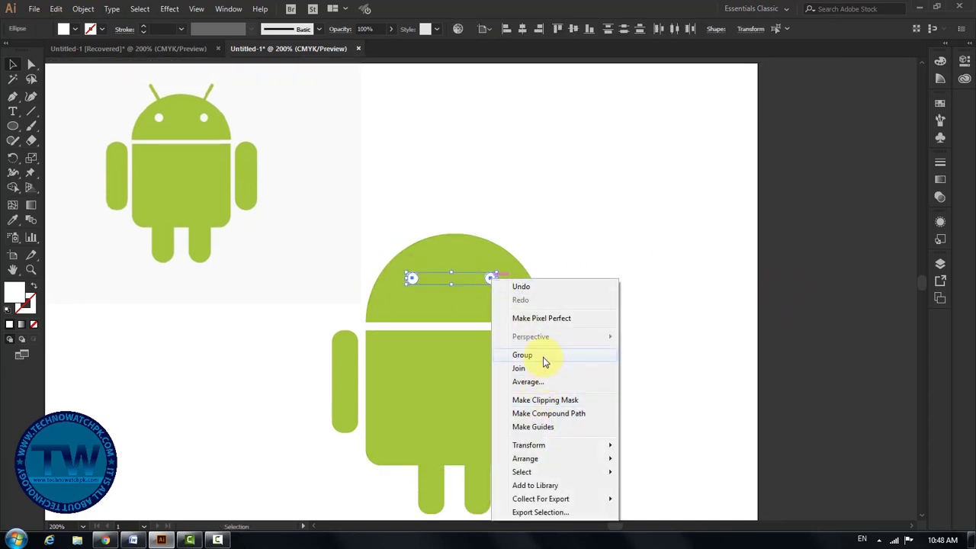
left_click(544, 357)
left_click(601, 320)
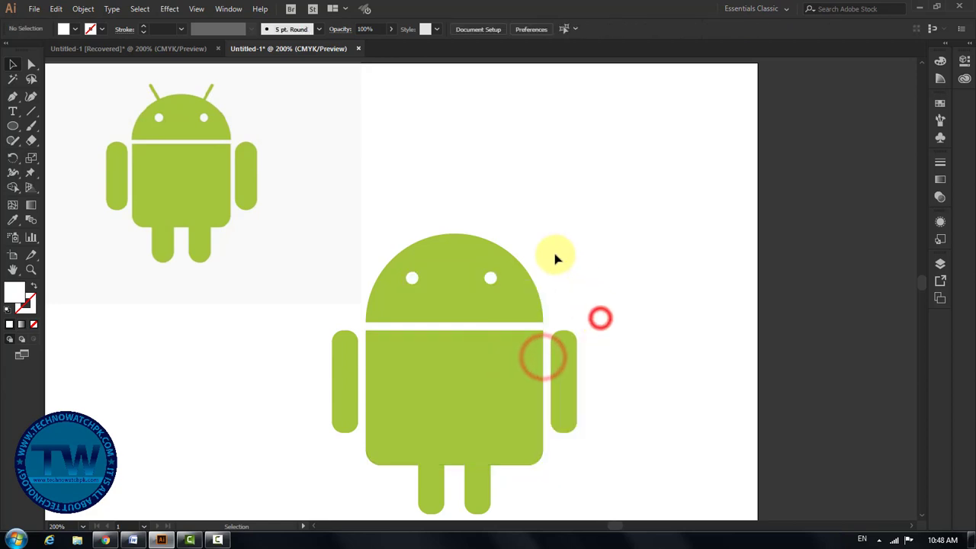
left_click(495, 284)
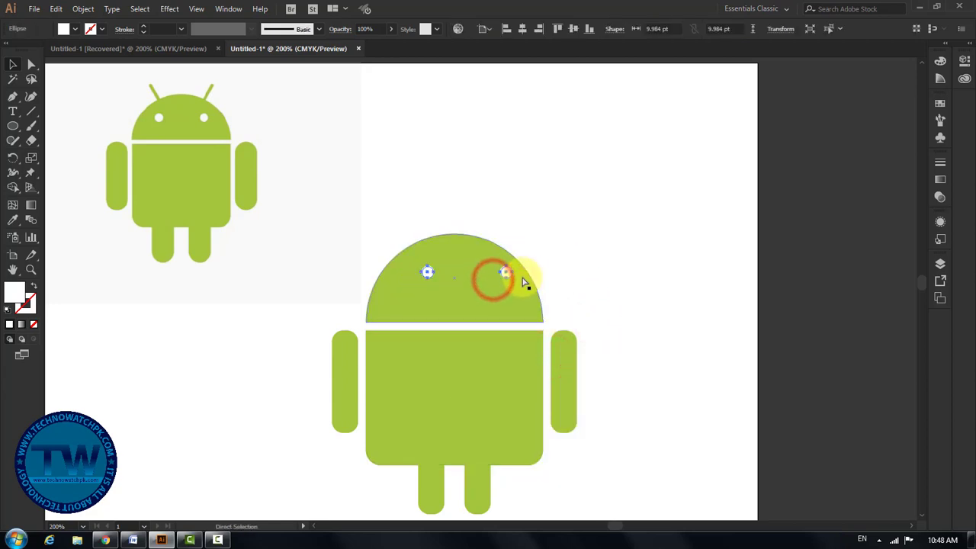
- Horizontally center the eye group on the head, using the head as key object
left_click_drag(539, 243, 478, 277)
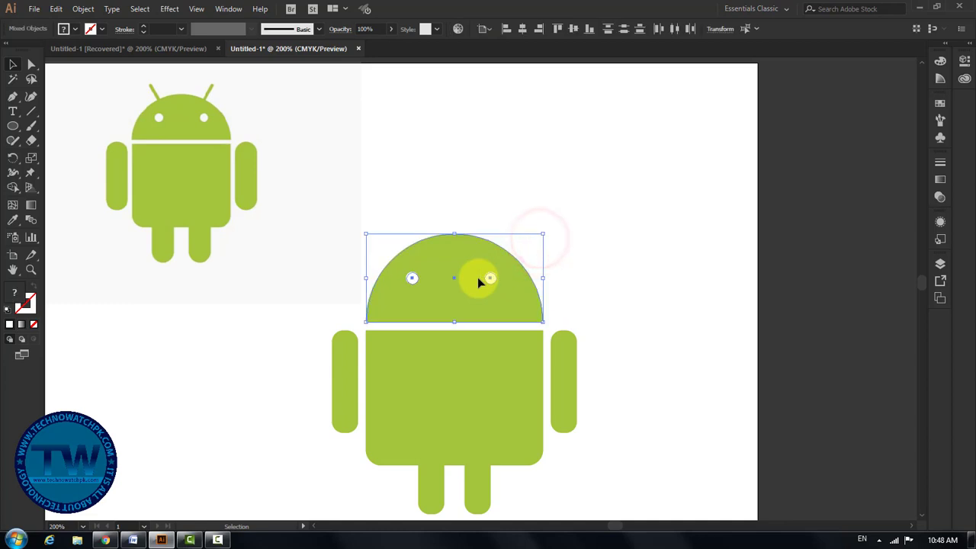
left_click(487, 29)
left_click(492, 57)
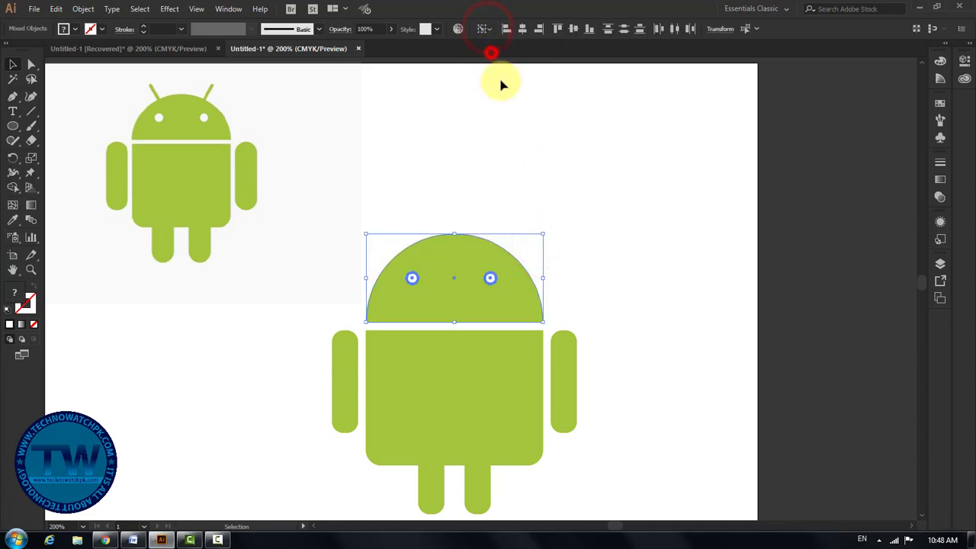
left_click(471, 257)
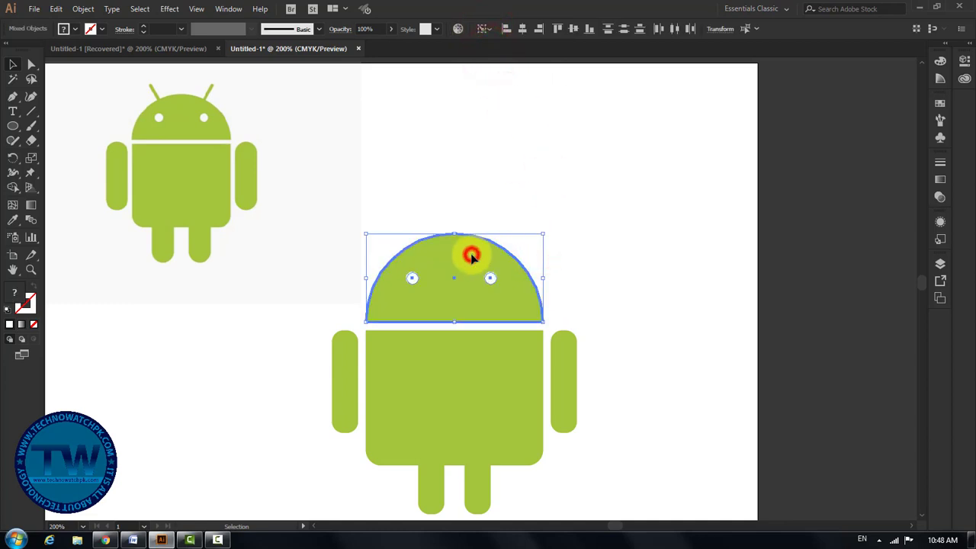
left_click(524, 29)
left_click(599, 169)
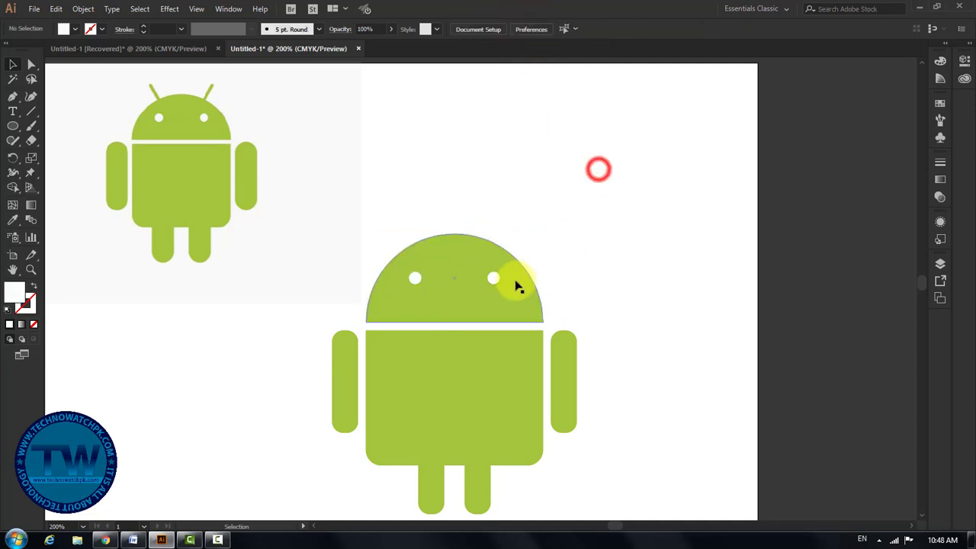
left_click(495, 280)
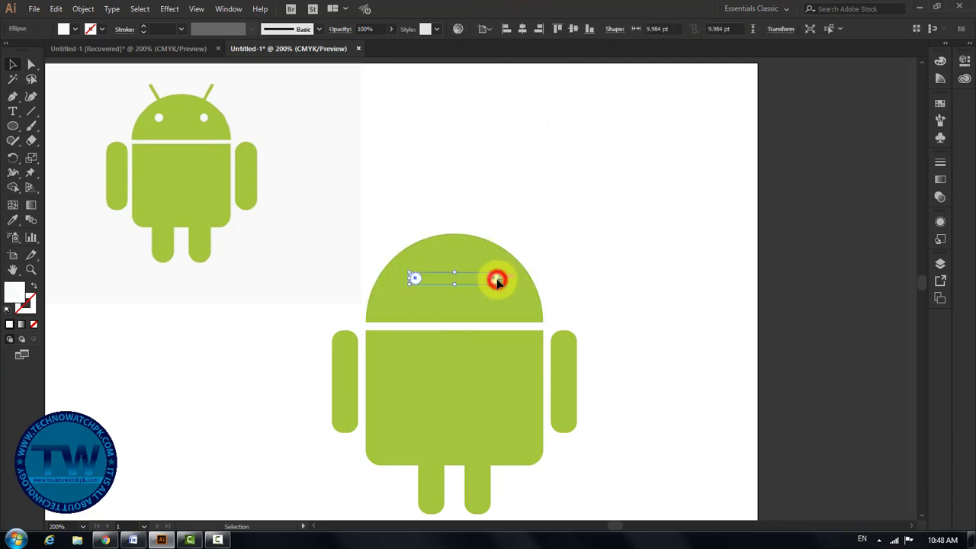
left_click(588, 257)
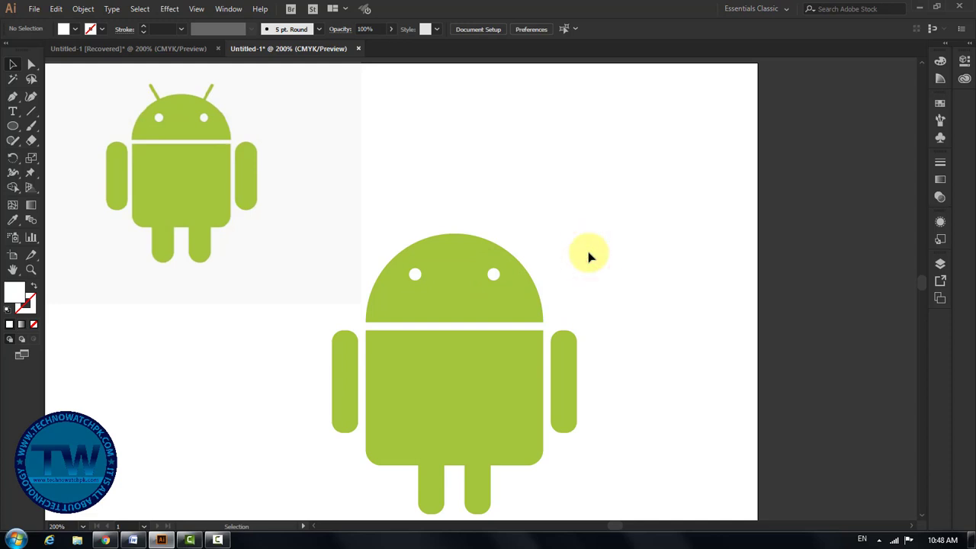
- Select the left and right arms to inspect them
scroll(567, 290, "up", 1)
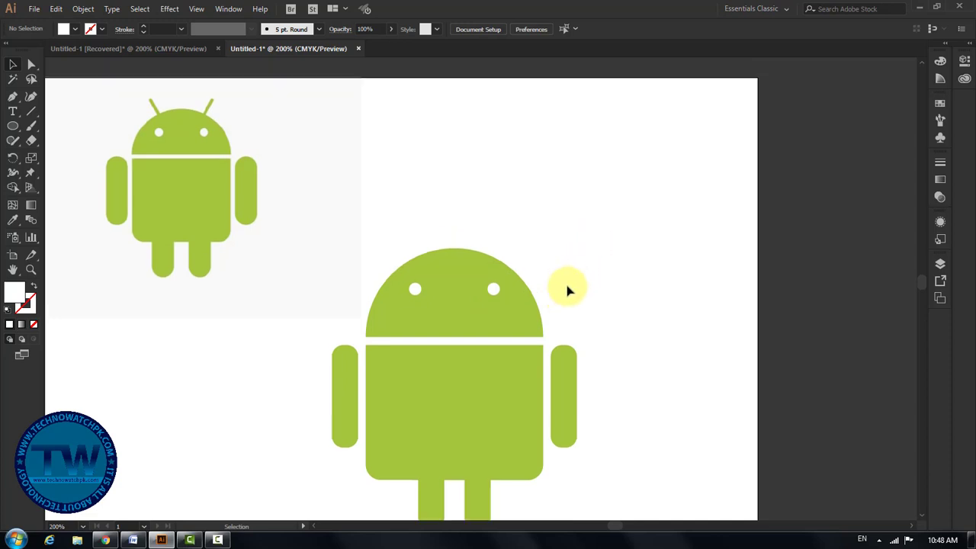
scroll(568, 289, "up", 1)
scroll(567, 290, "down", 1)
scroll(567, 290, "down", 1)
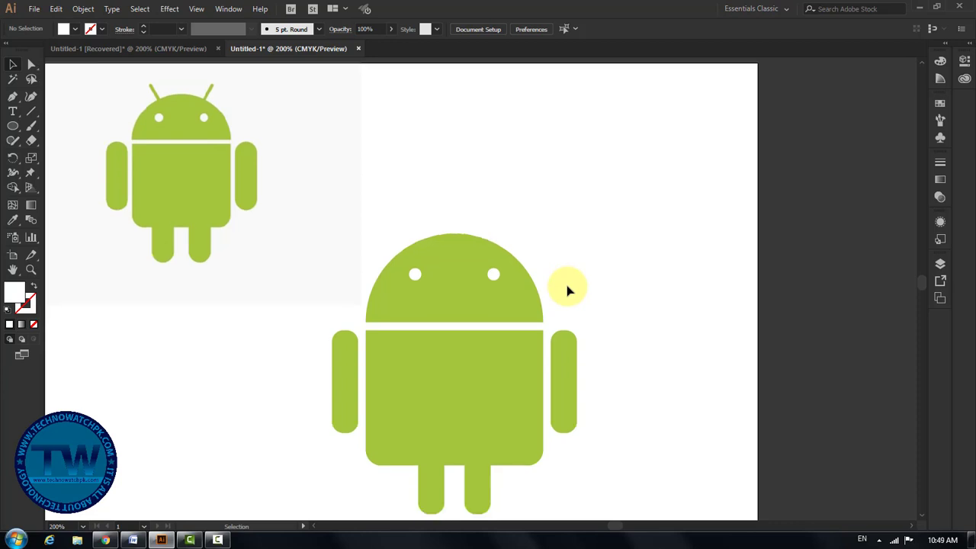
left_click(347, 352)
left_click(562, 383)
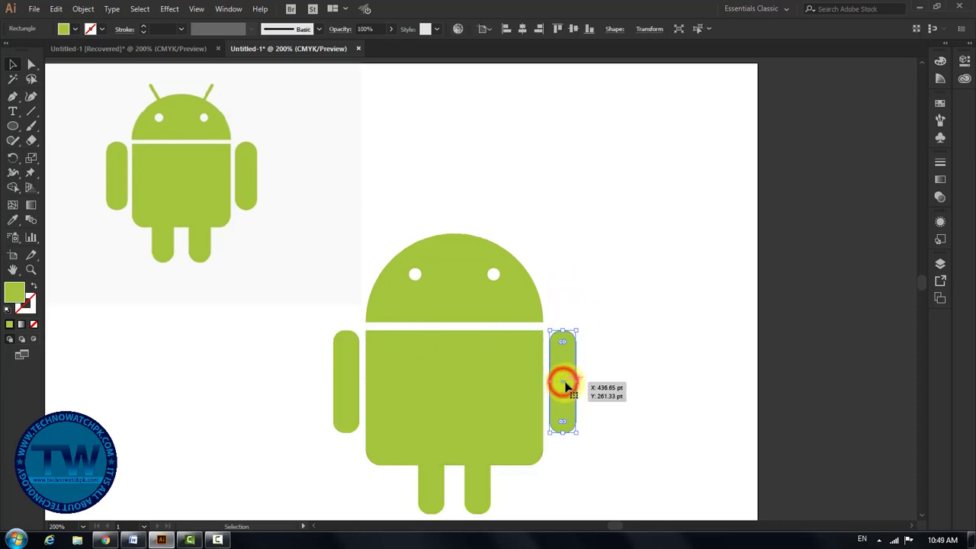
left_click(628, 360)
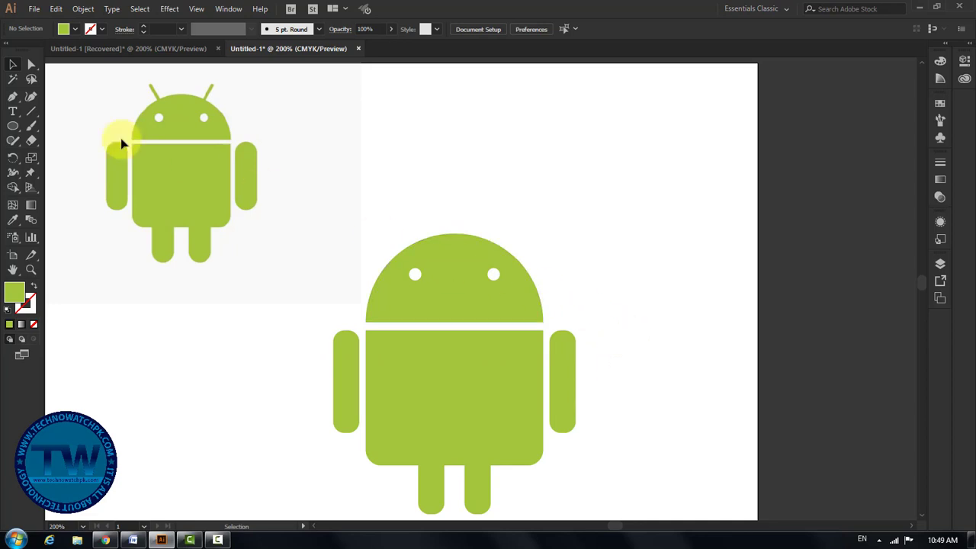
- Draw a vertical line above the robot's head with the Line Segment tool
left_click_drag(29, 113, 31, 105)
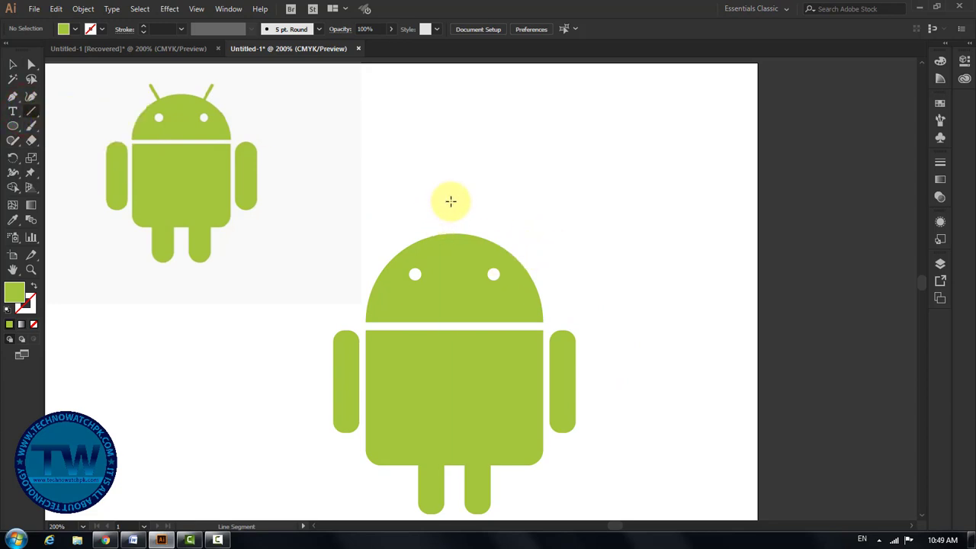
left_click_drag(455, 198, 455, 233)
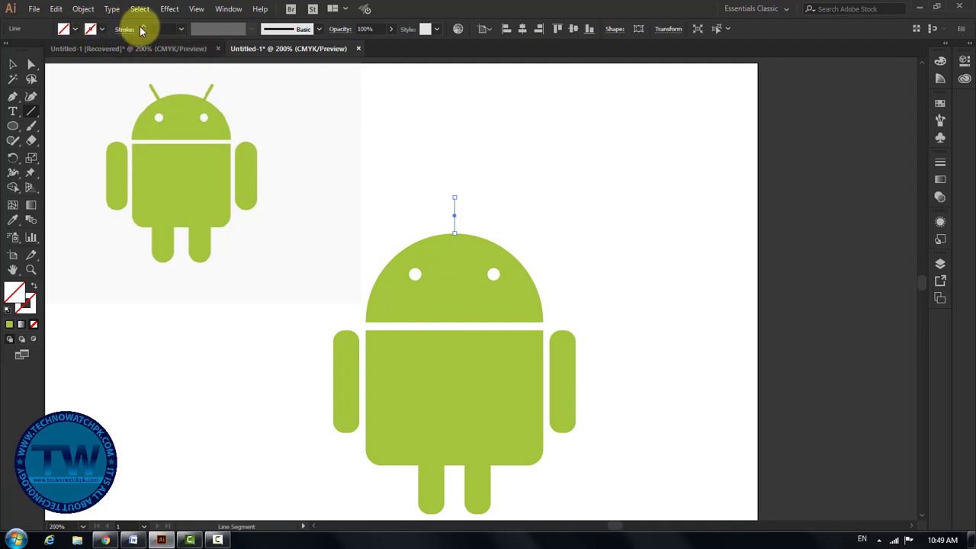
left_click(143, 27)
left_click(144, 27)
left_click(144, 26)
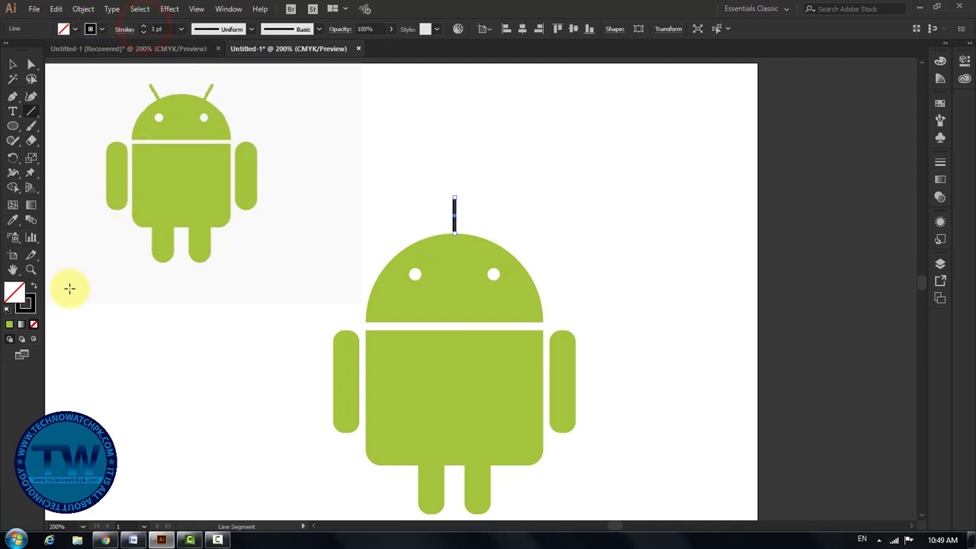
- Sample the robot's green with the Eyedropper and swap it onto the line's stroke
left_click(12, 220)
left_click(198, 191)
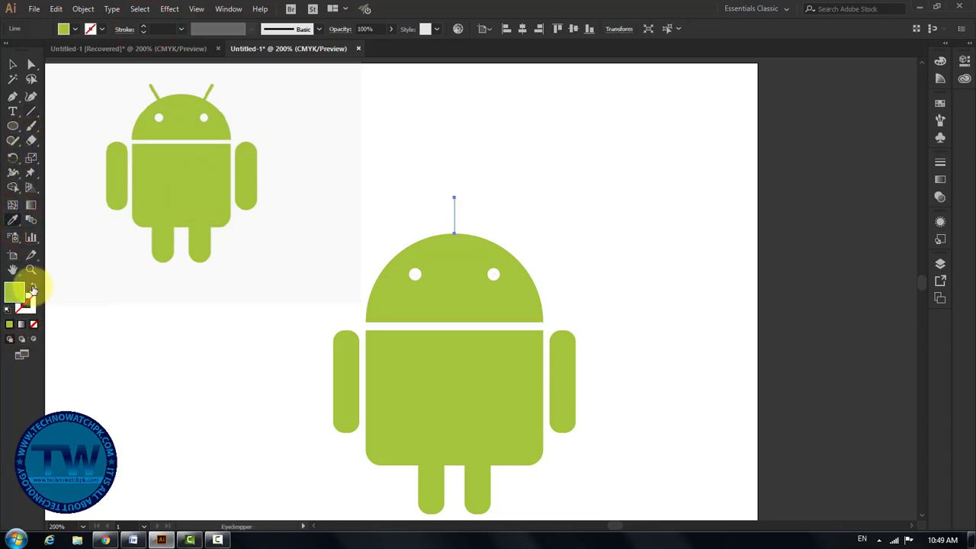
left_click(33, 286)
left_click(13, 64)
left_click(446, 175)
left_click(454, 200)
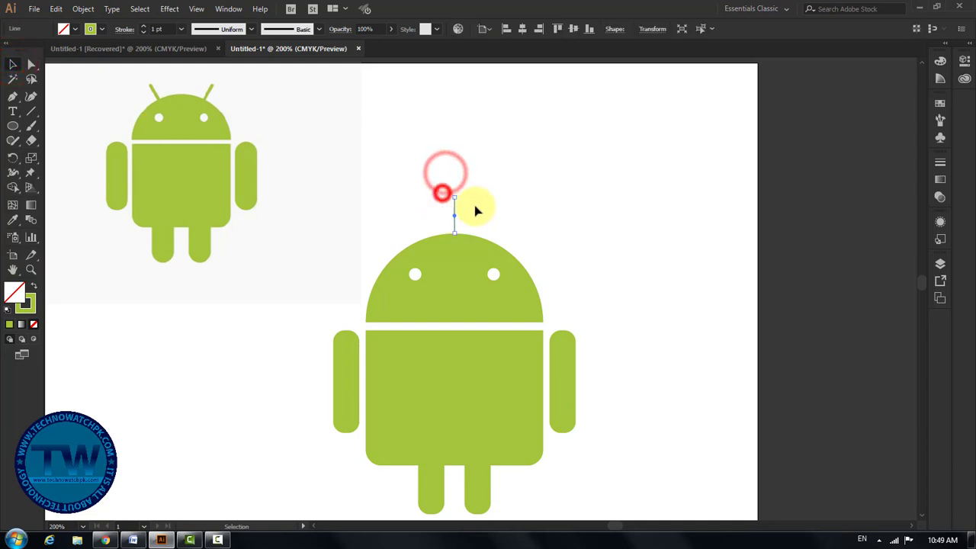
left_click(144, 29)
left_click(144, 29)
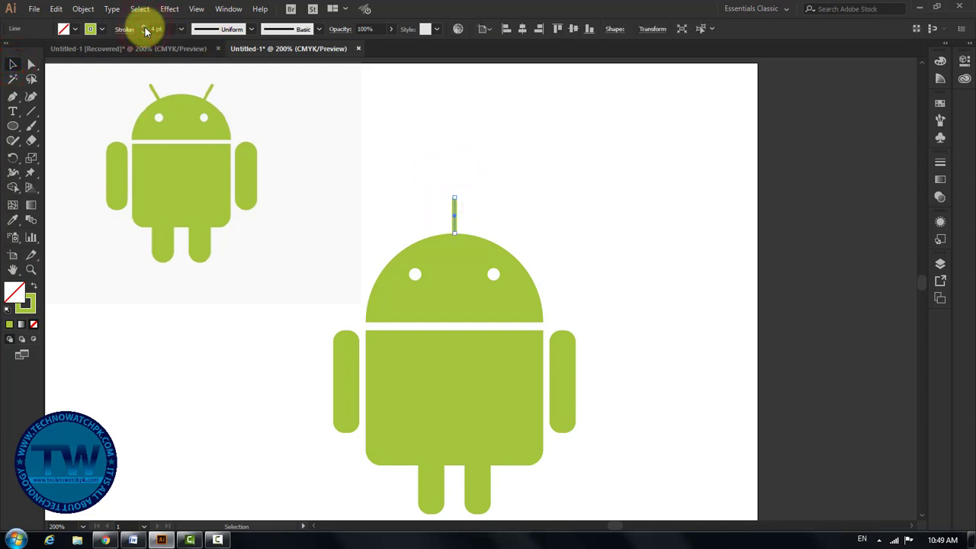
- Give the antenna line a Round Cap in the Stroke settings
left_click(508, 175)
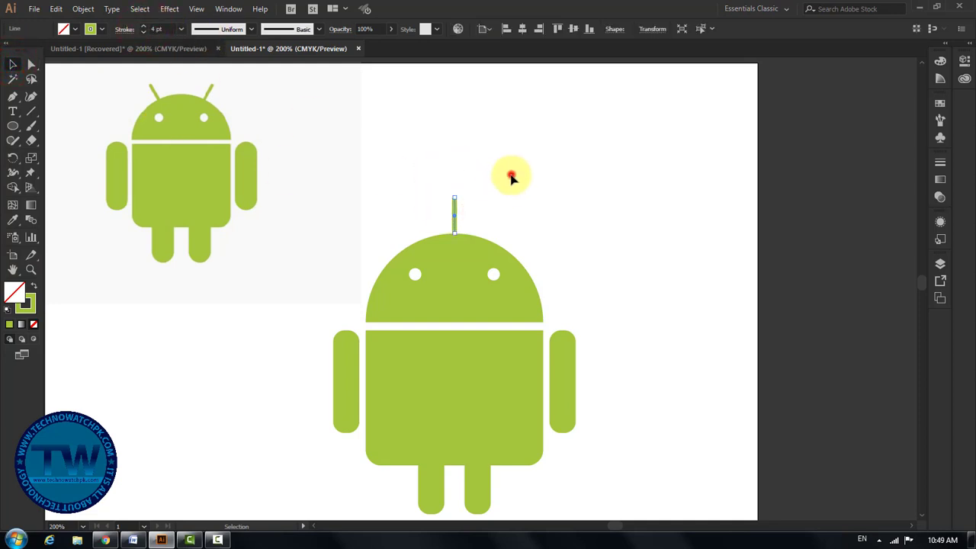
left_click(456, 210)
left_click(122, 29)
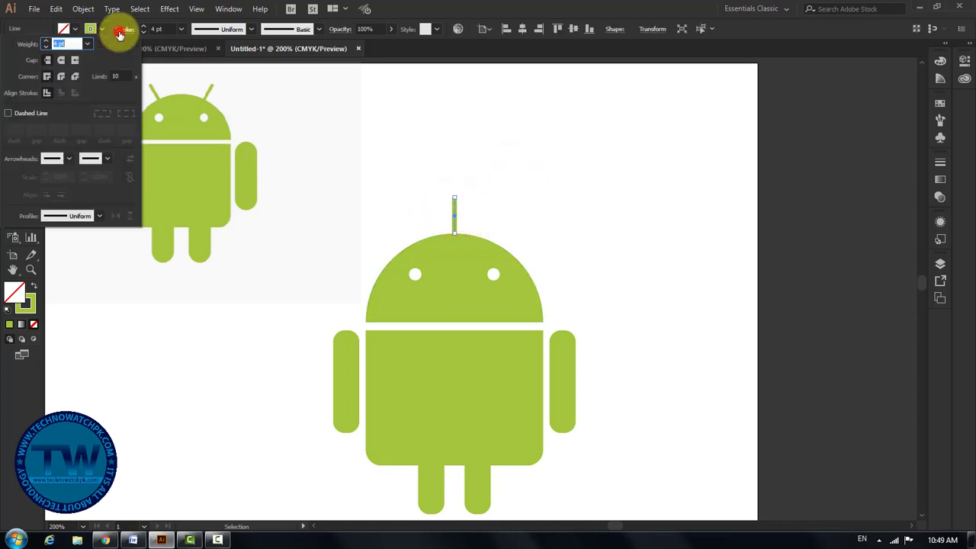
left_click(61, 59)
left_click(554, 197)
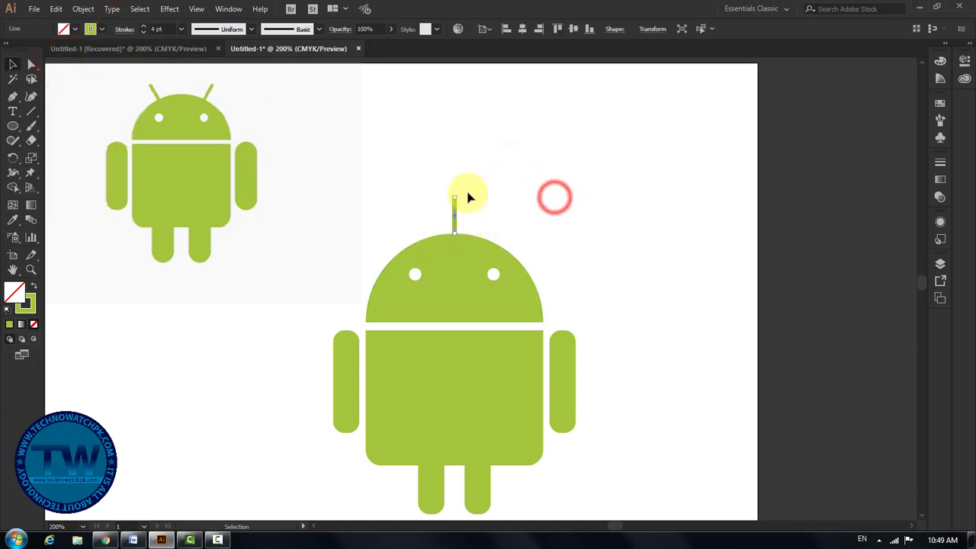
- Zoom in on the antenna and increase its stroke weight
key("z")
left_click(434, 191)
left_click(399, 244)
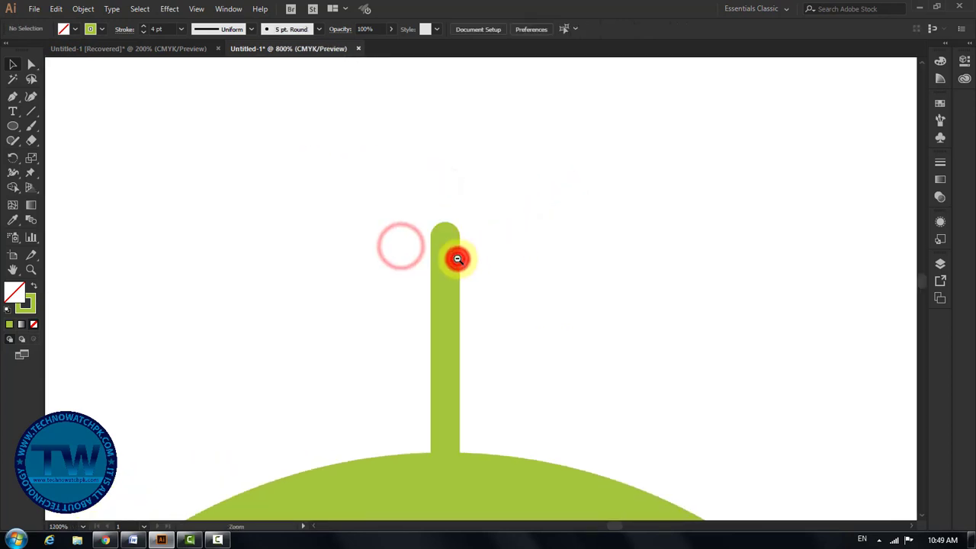
left_click(457, 259, "alt")
left_click(495, 315, "alt")
key("v")
left_click_drag(522, 180, 610, 211)
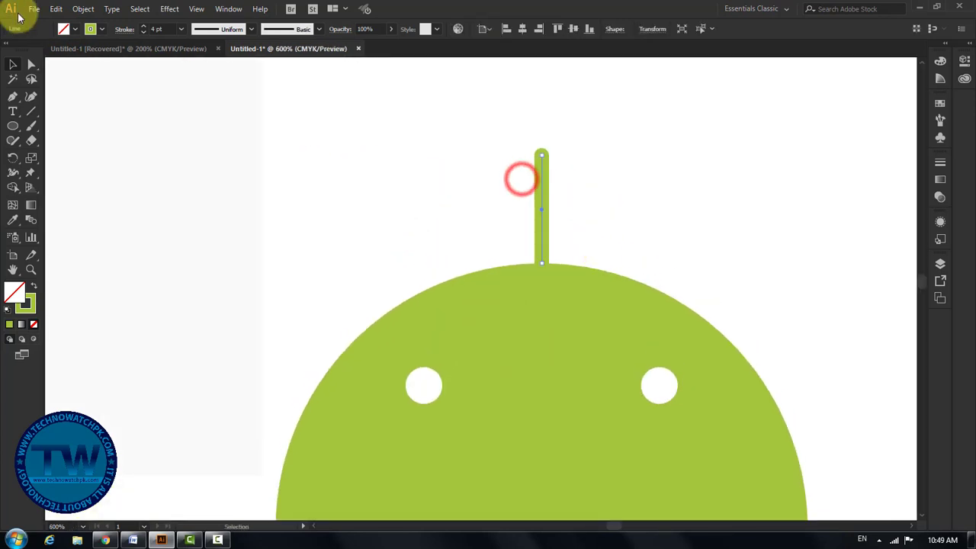
left_click(143, 26)
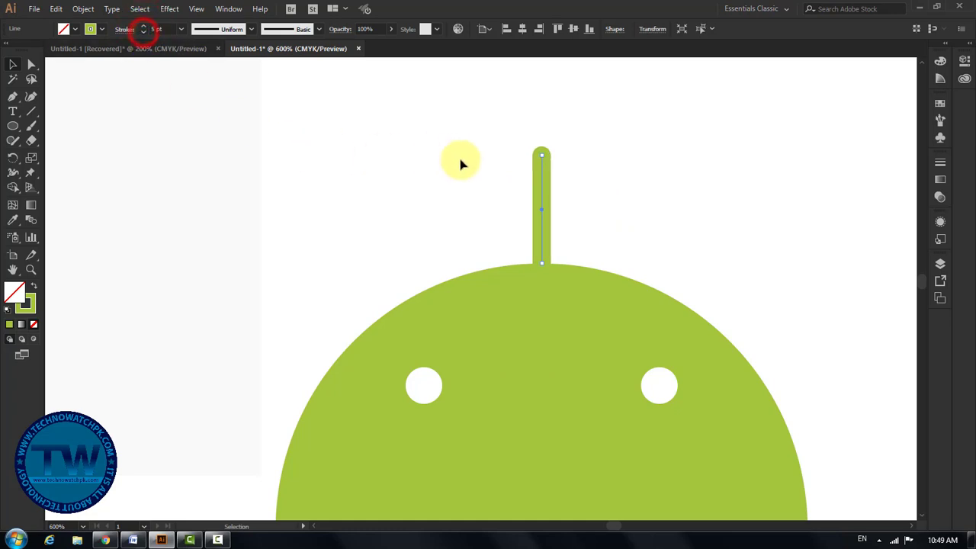
- Move the antenna up so its base meets the top of the head, centred
left_click(544, 187)
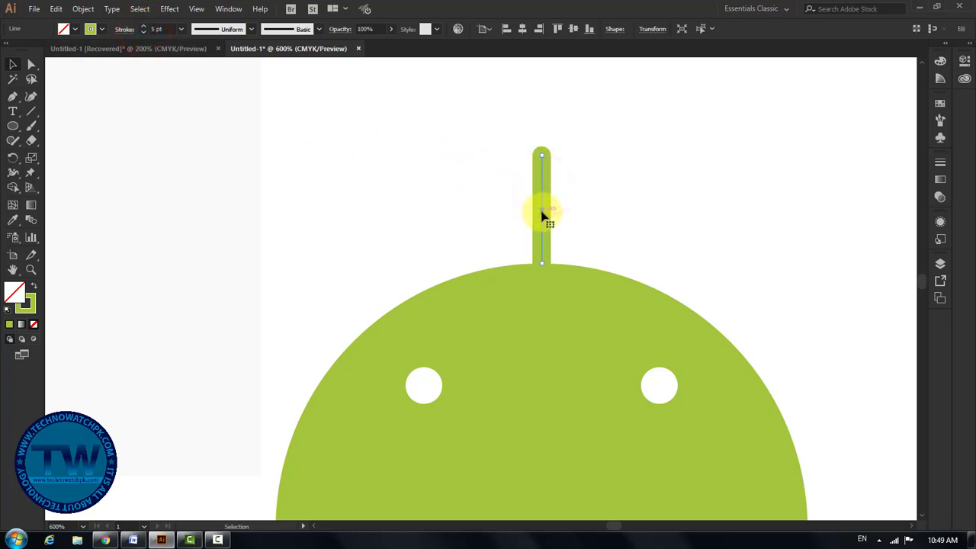
left_click_drag(543, 213, 543, 179)
left_click(617, 196)
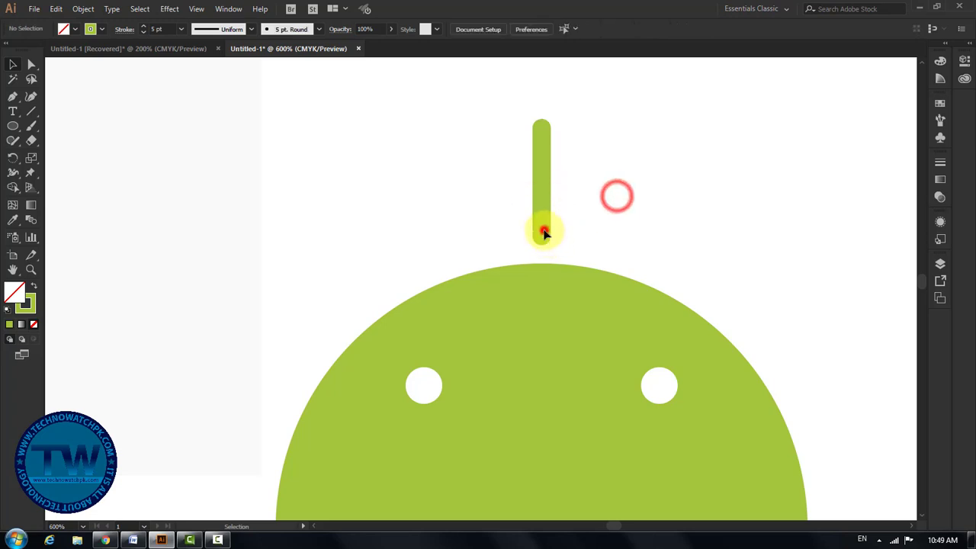
left_click_drag(602, 227, 600, 191)
left_click(646, 200)
key("ctrl+space")
left_click(546, 245, "ctrl+alt")
left_click_drag(510, 209, 532, 221)
left_click(577, 216)
- Rotate the antenna 30° around its bottom anchor, previewing before applying
left_click(12, 159)
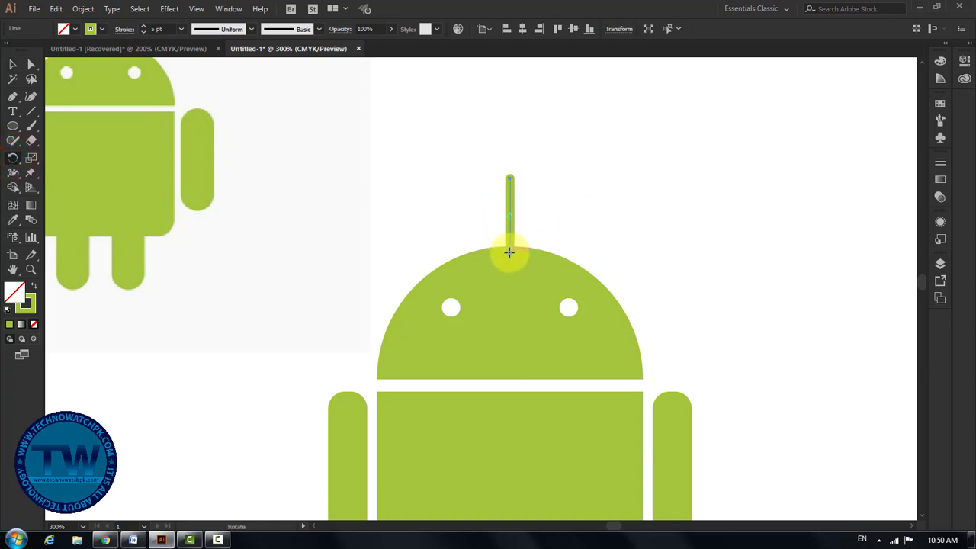
left_click(510, 254)
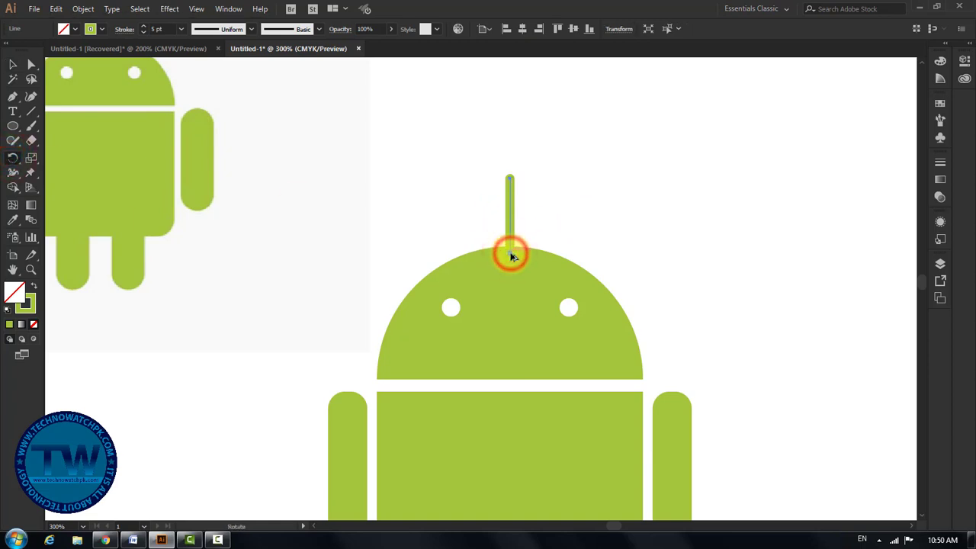
left_click(510, 254, "alt")
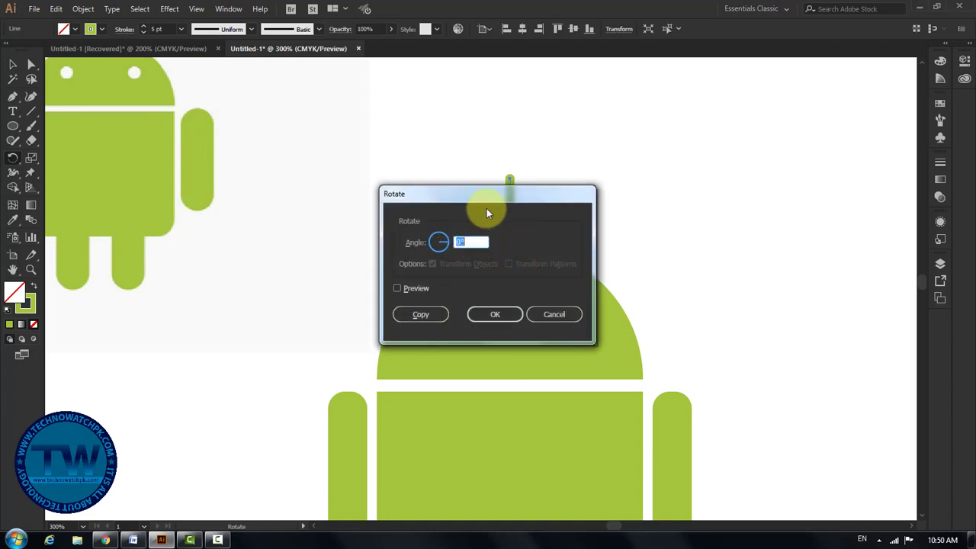
left_click_drag(488, 198, 714, 243)
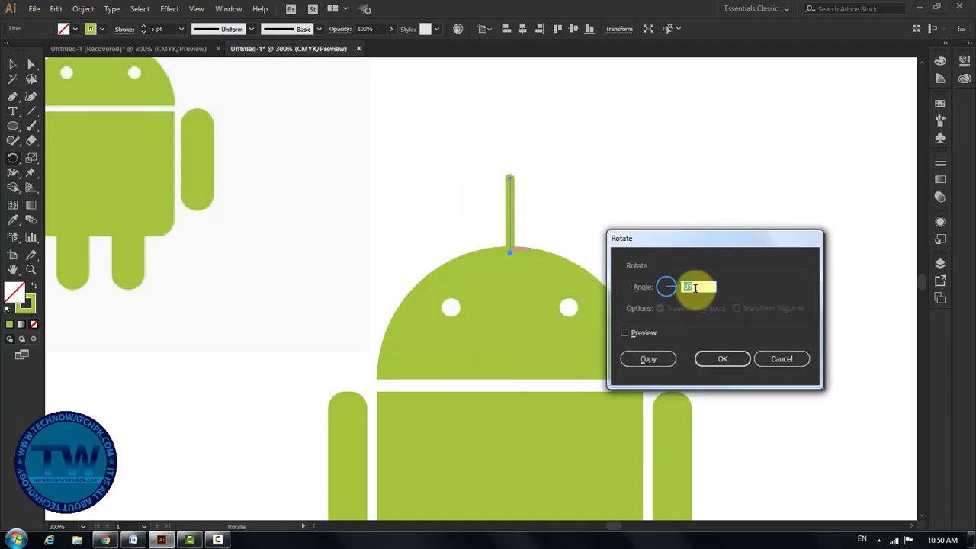
left_click(697, 288)
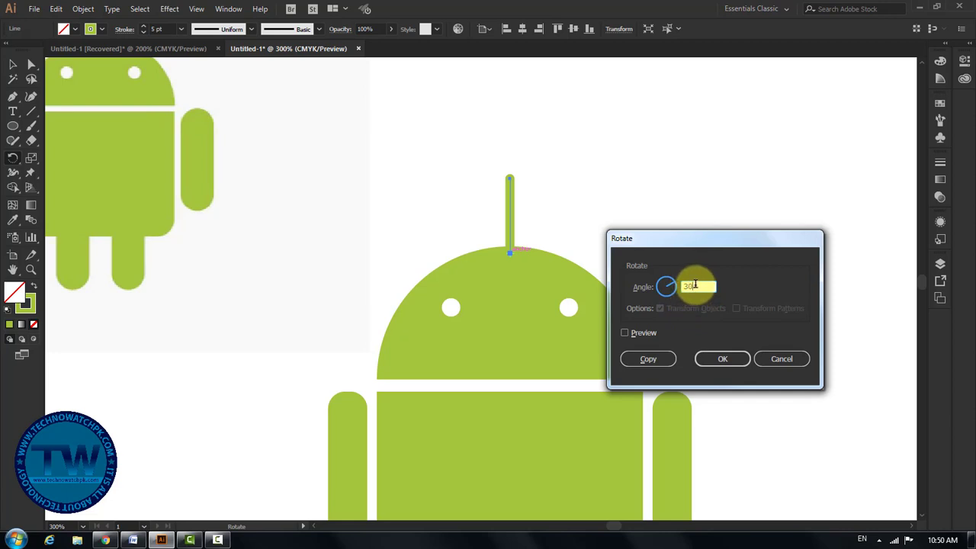
left_click(645, 334)
left_click(723, 360)
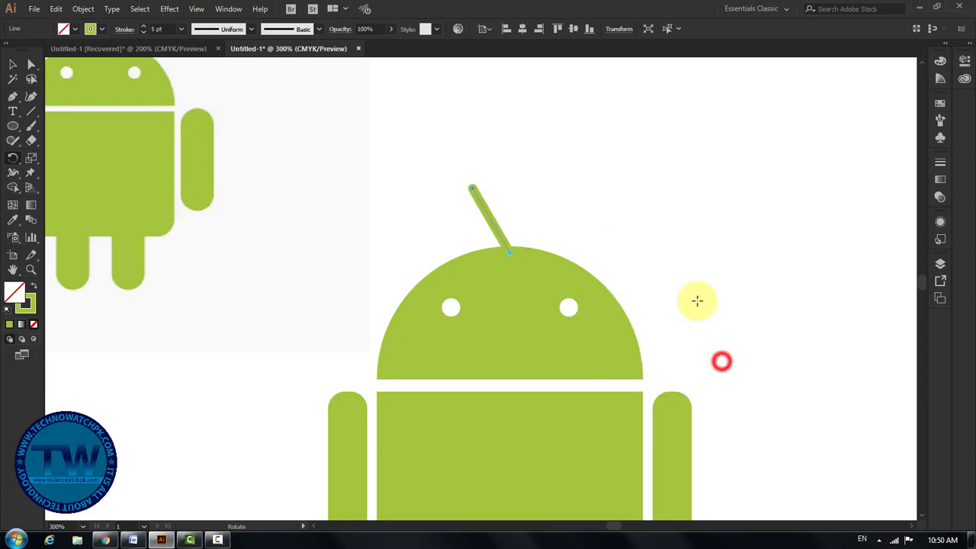
left_click(12, 64)
- Drag the tilted antenna left onto the upper-left of the head
left_click(578, 196)
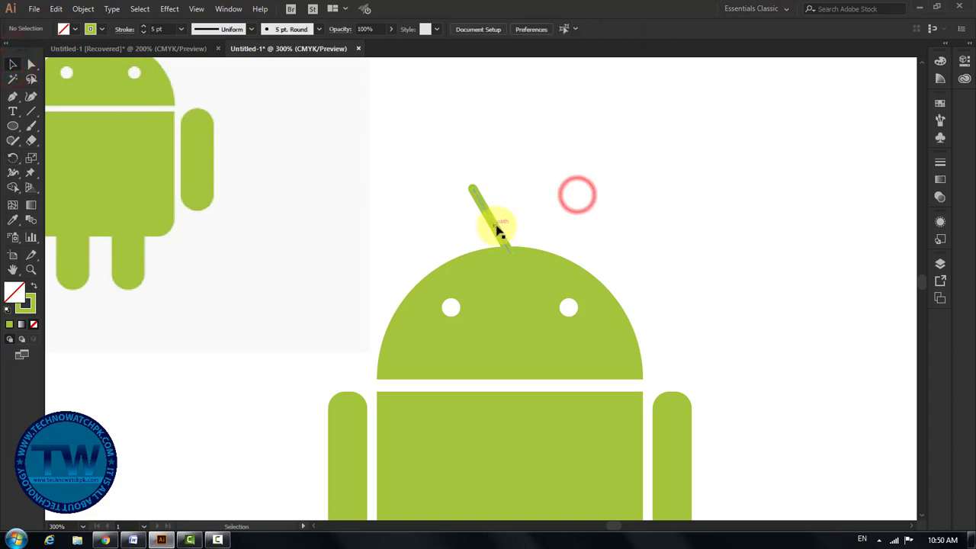
left_click(492, 221)
left_click_drag(492, 220, 449, 234)
left_click(473, 218)
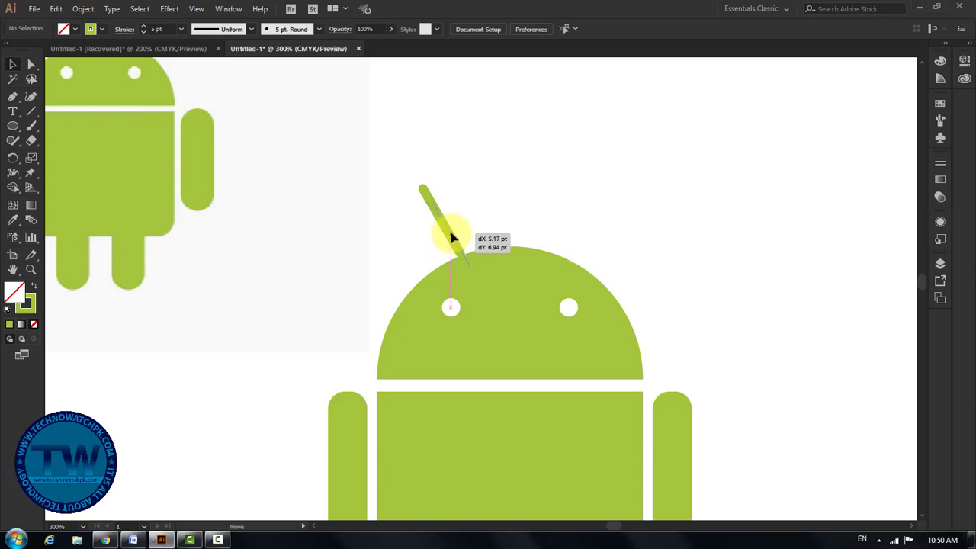
left_click_drag(451, 239, 451, 240)
left_click(495, 206)
scroll(505, 249, "up", 2)
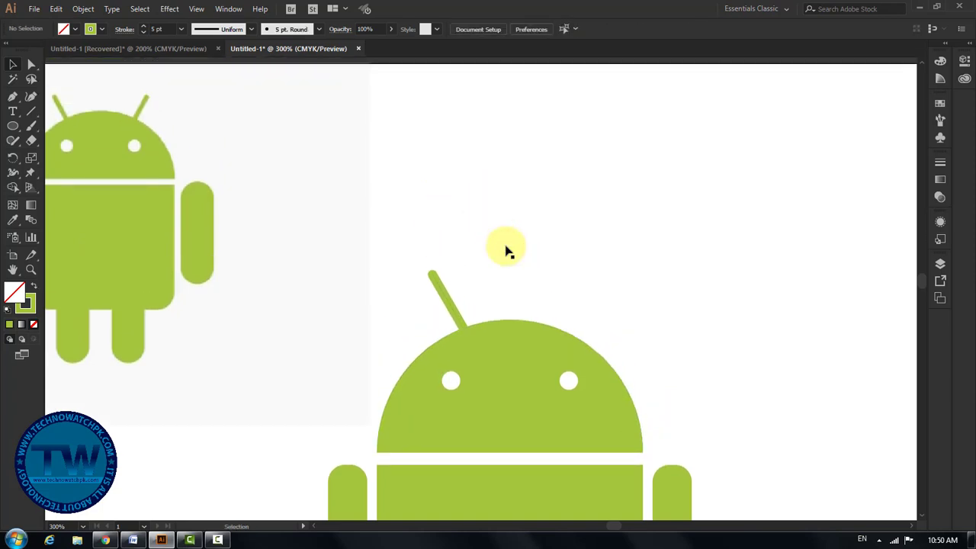
left_click_drag(450, 308, 455, 318)
scroll(495, 290, "down", 2)
- Shift the antenna slightly further left and check its placement on the head
left_click(469, 263, "ctrl+alt")
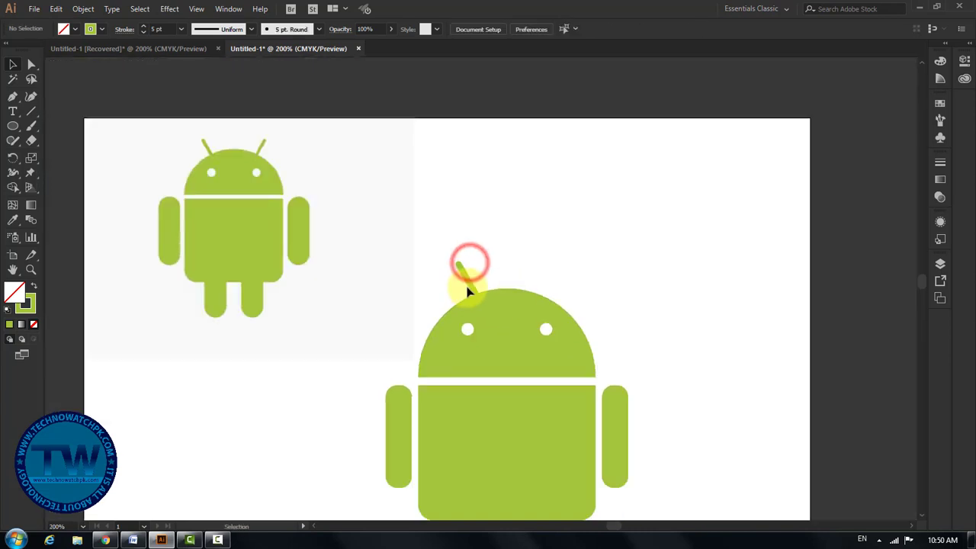
left_click_drag(470, 286, 517, 260)
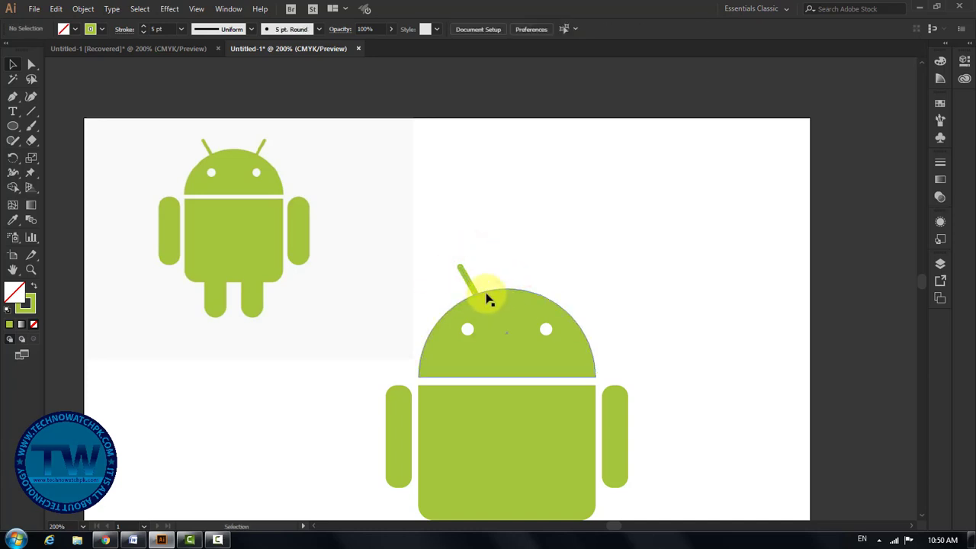
left_click_drag(471, 287, 463, 279)
left_click(503, 266)
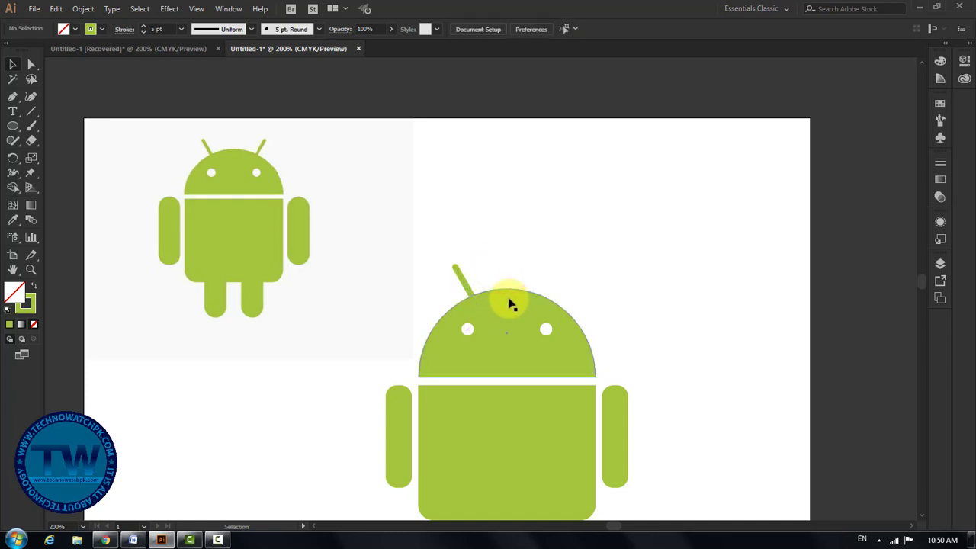
left_click(497, 283, "ctrl")
left_click_drag(500, 283, 600, 328)
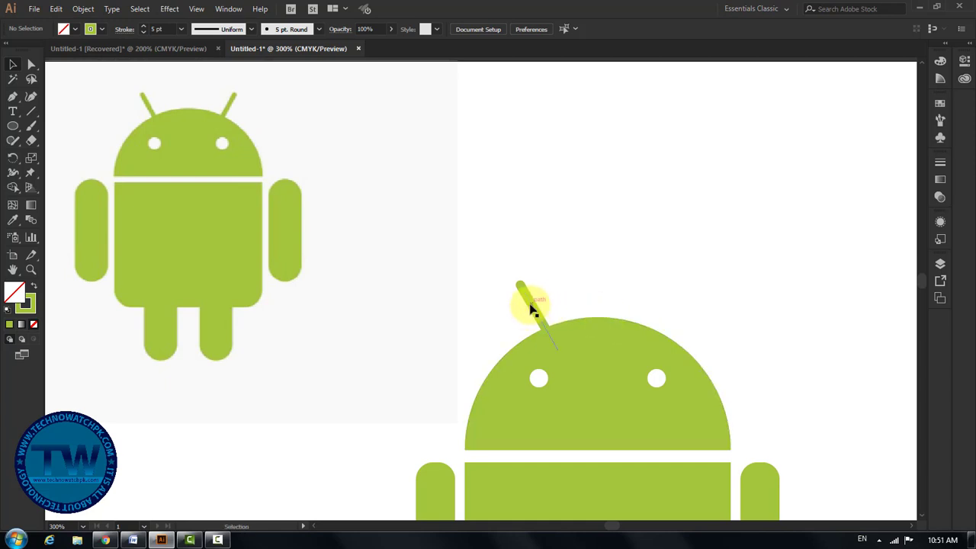
left_click(532, 308)
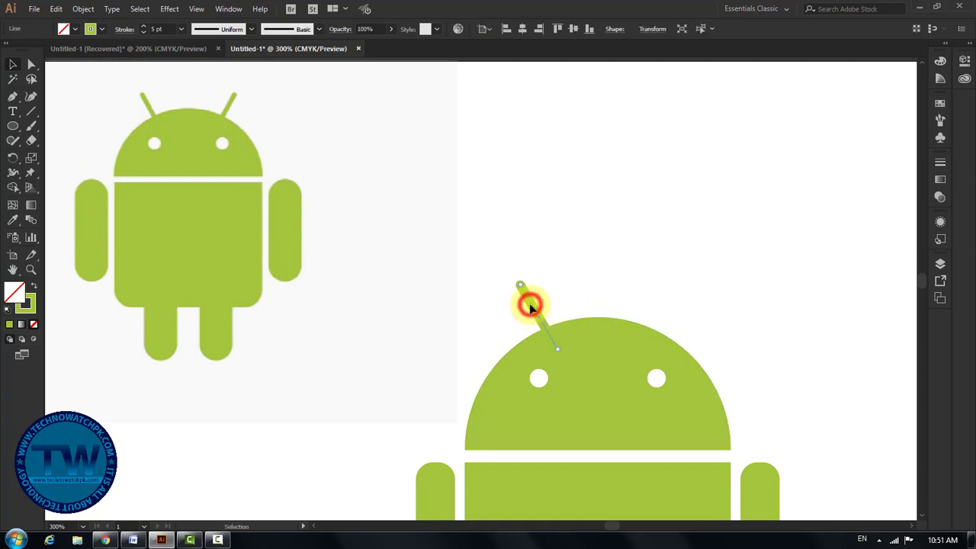
left_click(588, 242)
- Ungroup the eyes and nudge the right eye slightly to the right
left_click(535, 377)
right_click(537, 377)
left_click(588, 283)
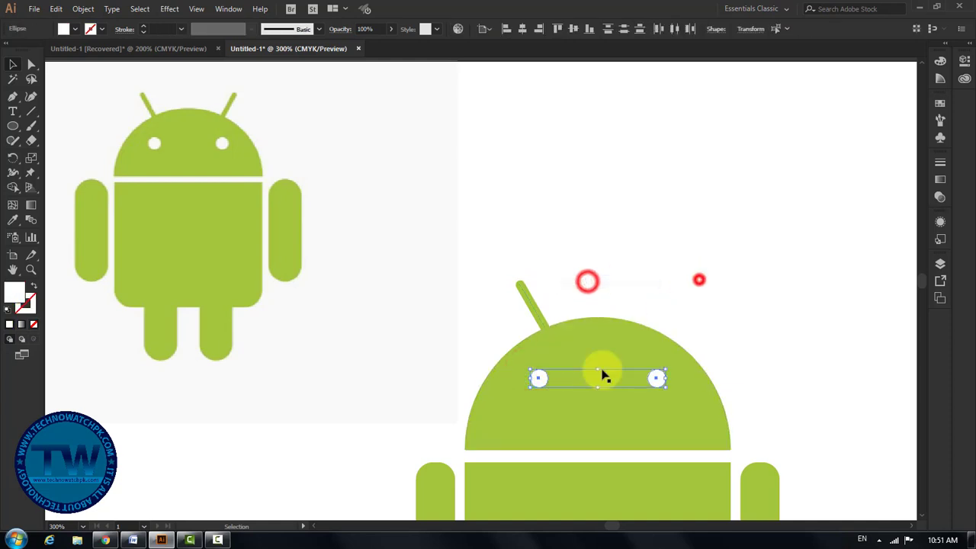
left_click(536, 379)
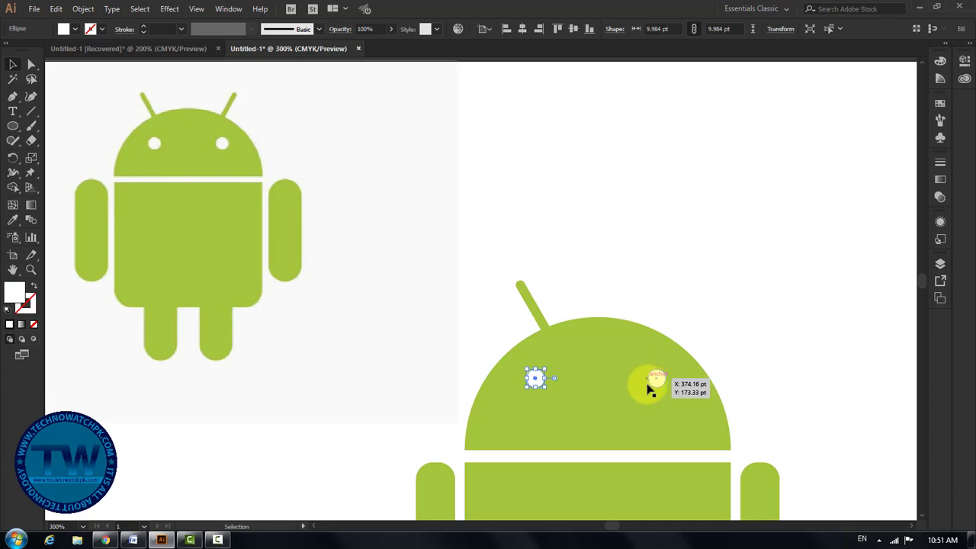
left_click_drag(656, 381, 660, 381)
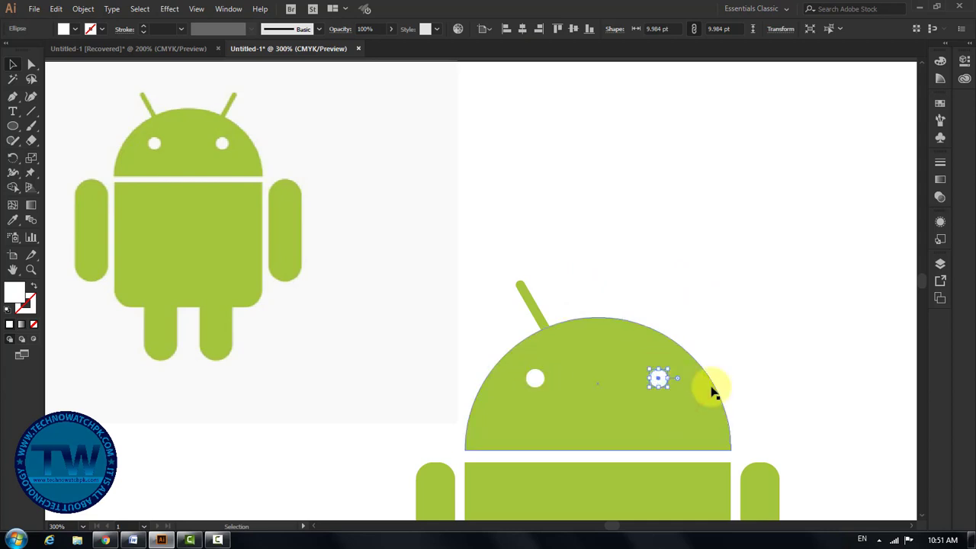
left_click(755, 357)
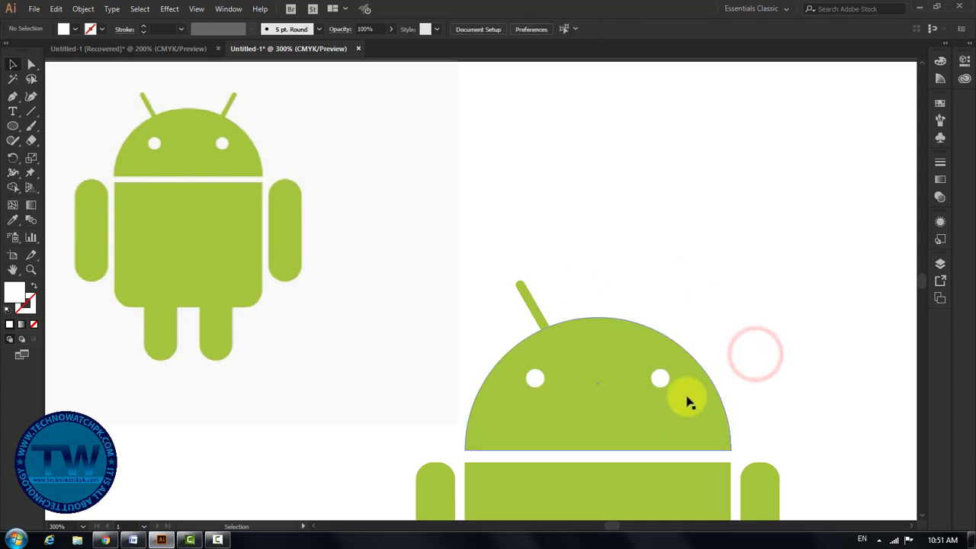
- Copy the antenna, paste it in front, and drag the copy to the right
left_click(538, 312)
left_click(595, 282)
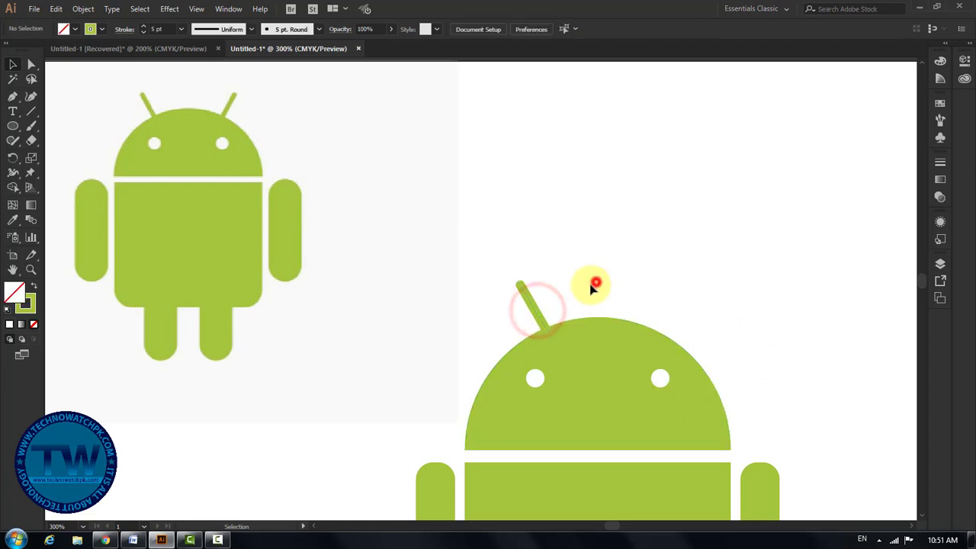
left_click(531, 306)
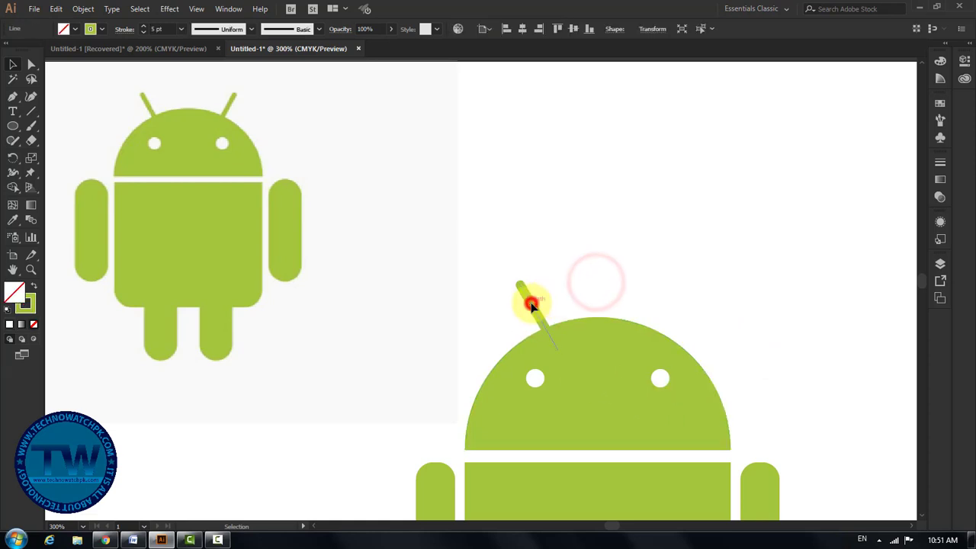
left_click(57, 9)
left_click(86, 72)
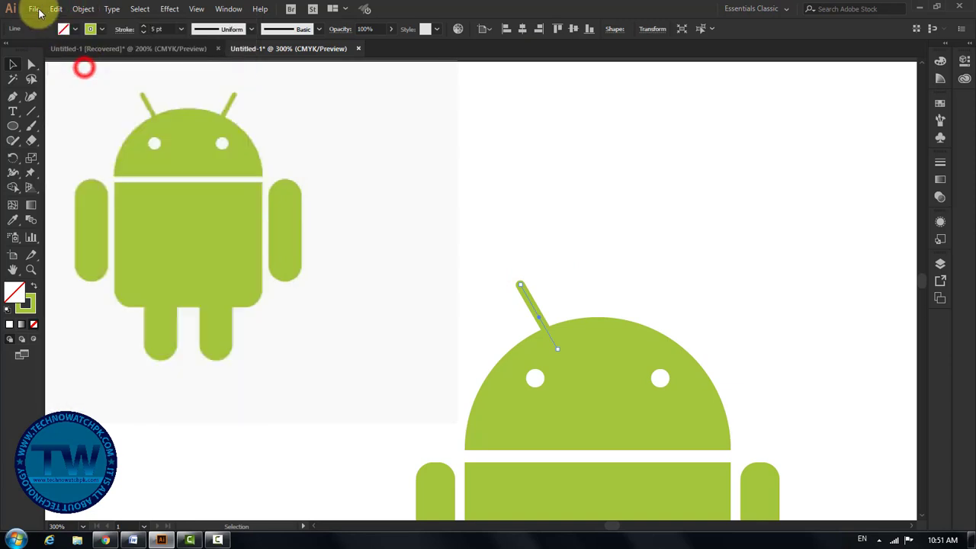
left_click(57, 9)
left_click(83, 95)
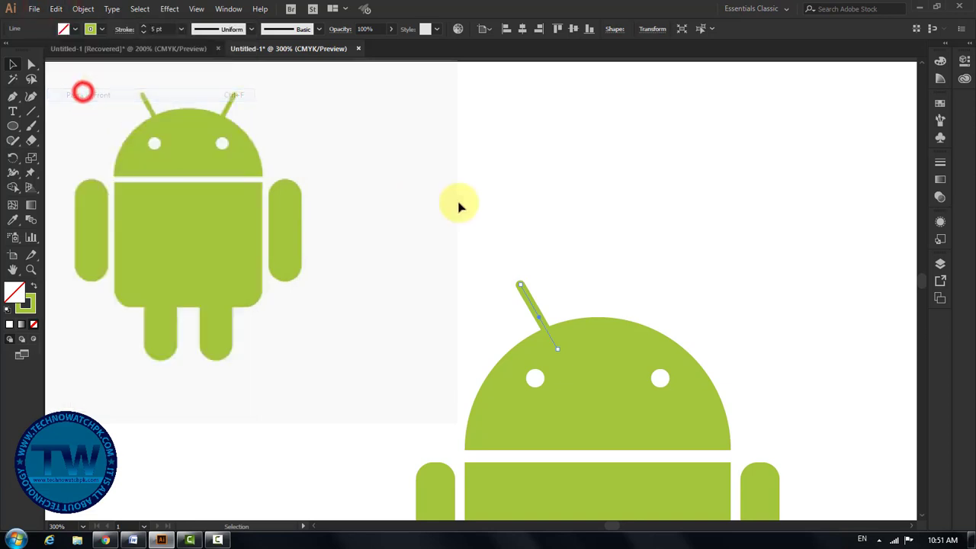
left_click(488, 203)
key("ctrl+minus")
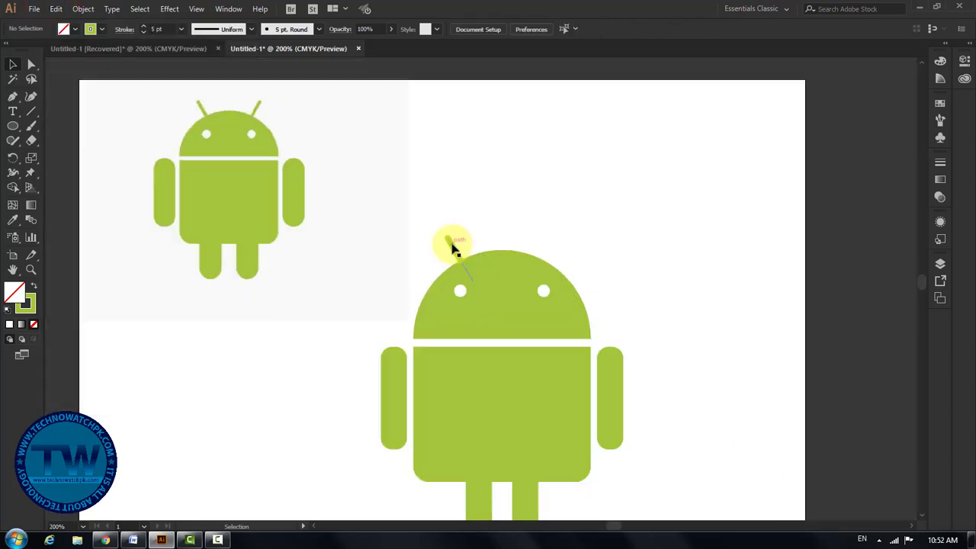
left_click_drag(453, 246, 479, 246)
- Reflect the antenna copy across the vertical axis and place it on the head's right side
right_click(471, 245)
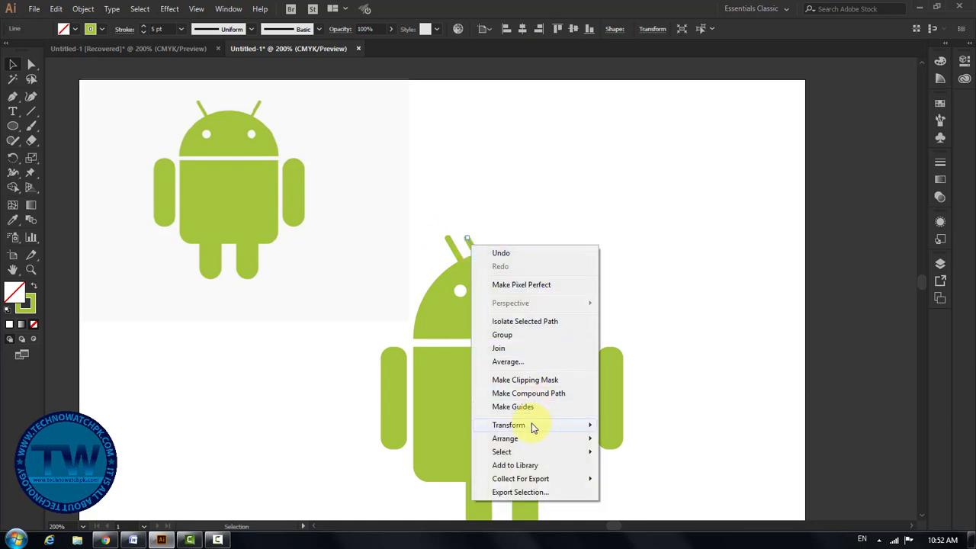
mouse_move(534, 426)
left_click(630, 470)
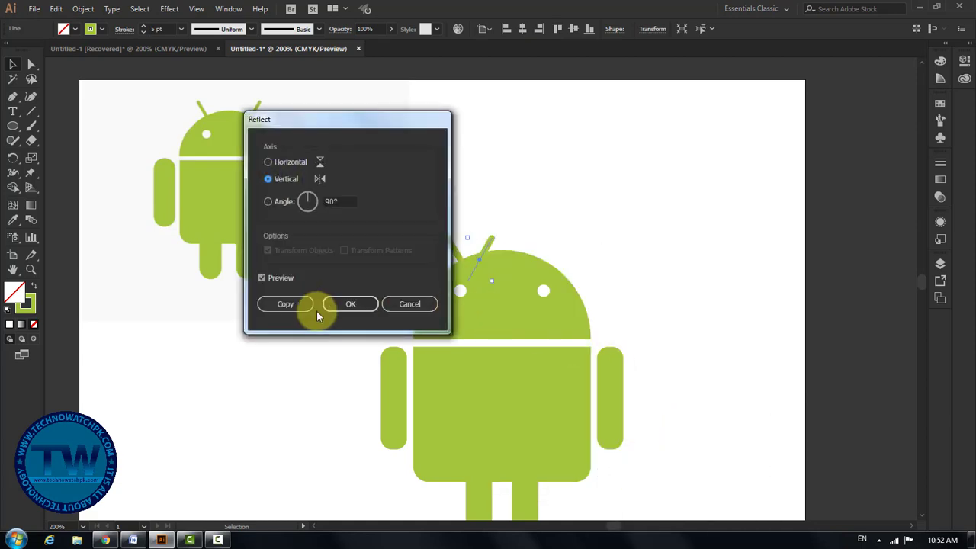
left_click(296, 306)
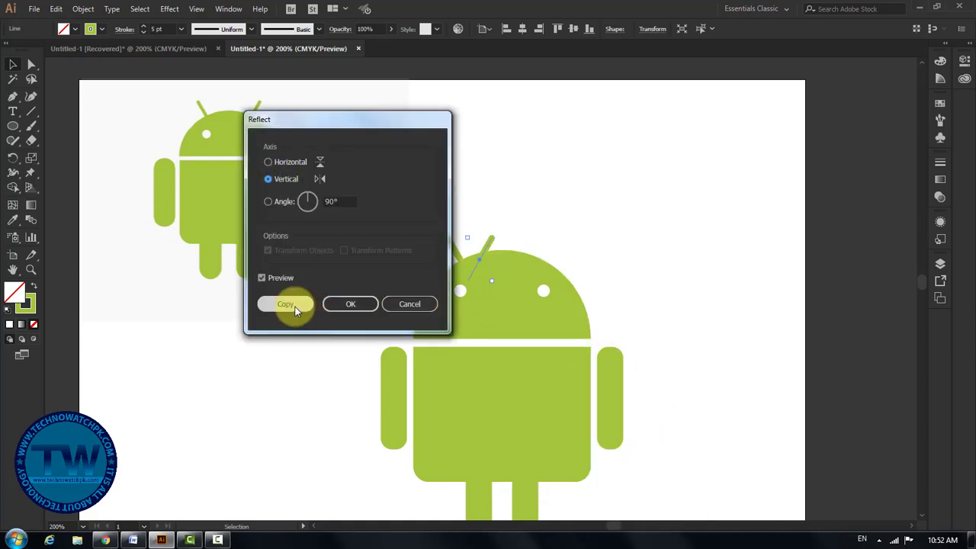
left_click(350, 305)
left_click(536, 223)
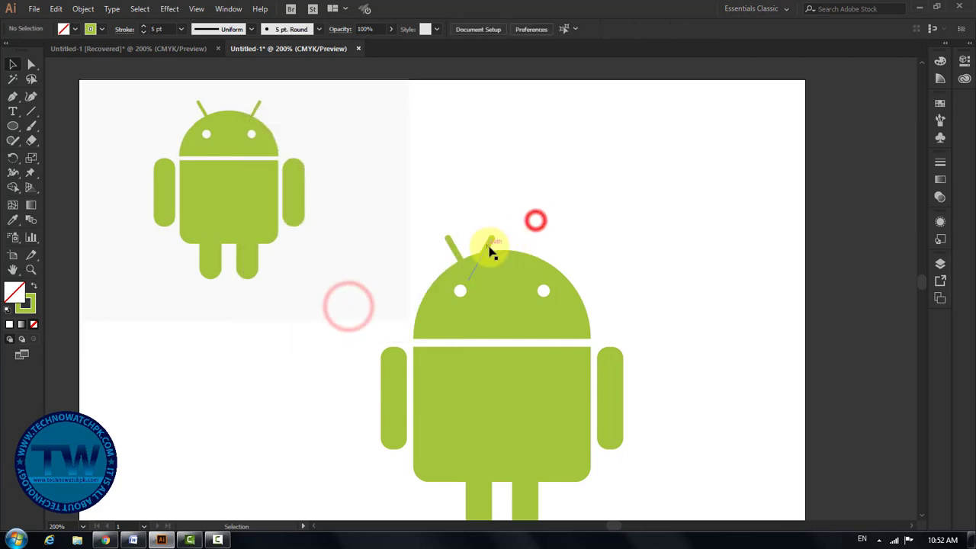
mouse_move(488, 250)
left_mouse_down()
mouse_move(486, 241)
mouse_move(496, 243)
left_mouse_up()
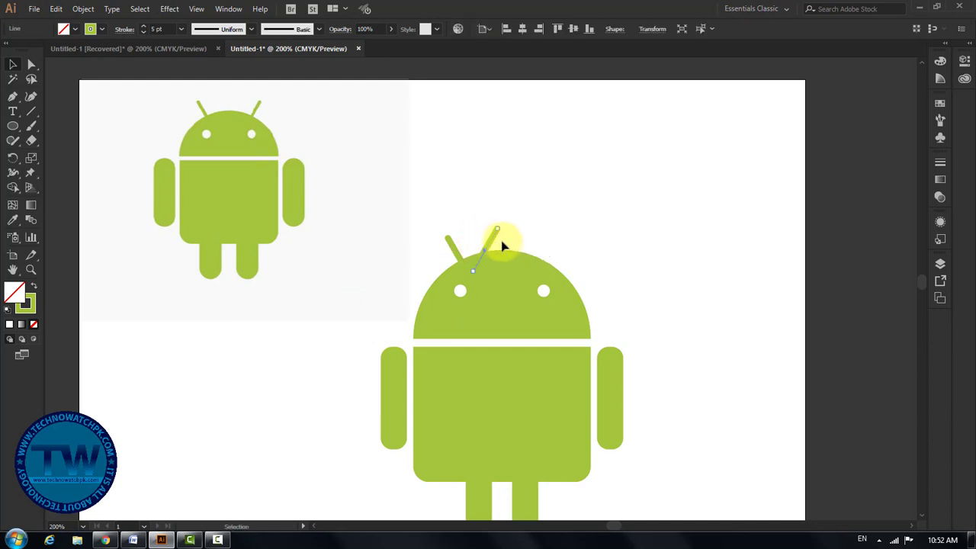
- Zoom in on the antennas and show the rulers
left_click(572, 233)
left_click(478, 255)
left_click(530, 260)
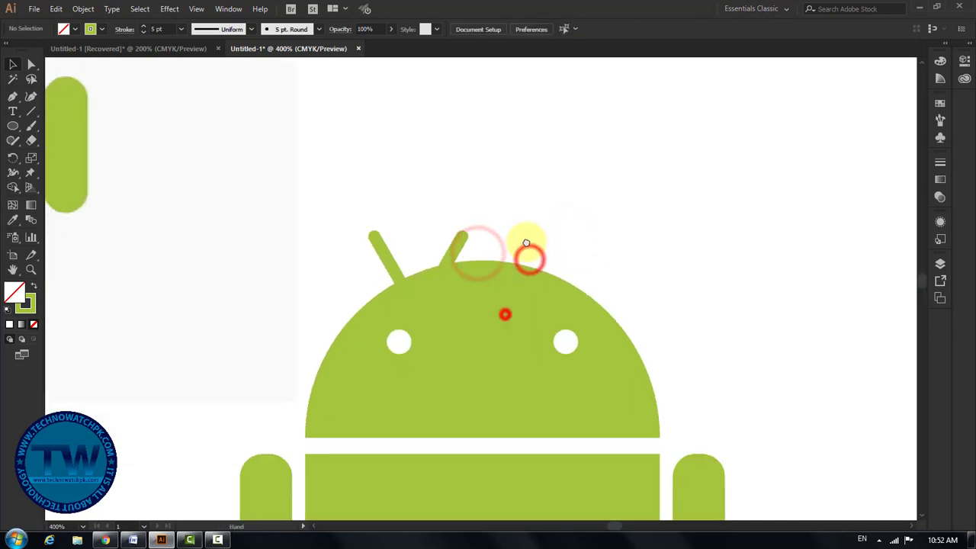
left_click_drag(526, 242, 533, 232)
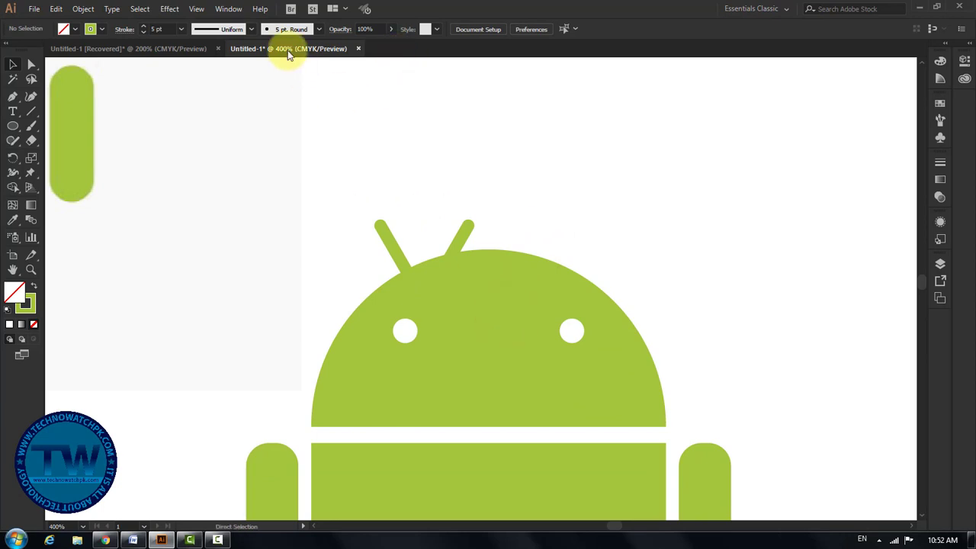
left_click(197, 10)
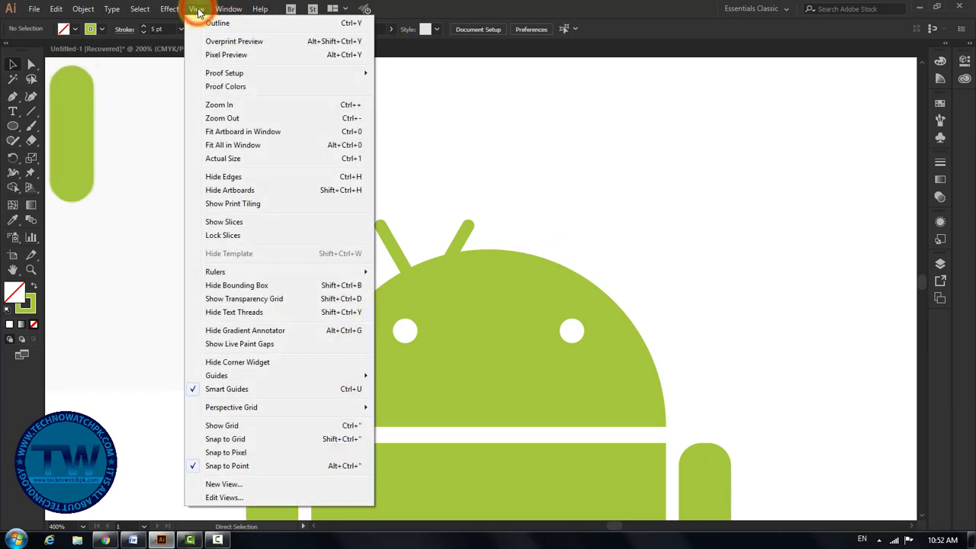
mouse_move(222, 272)
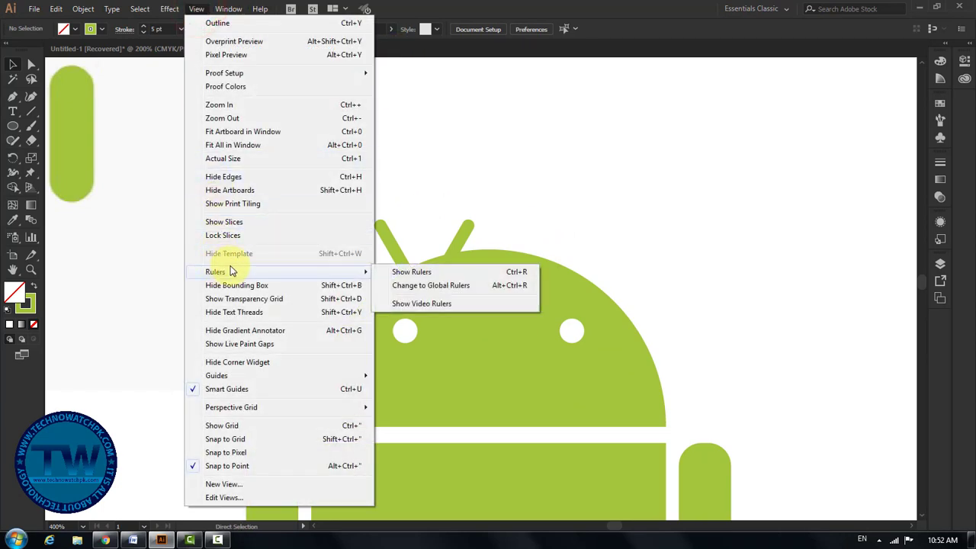
left_click(416, 272)
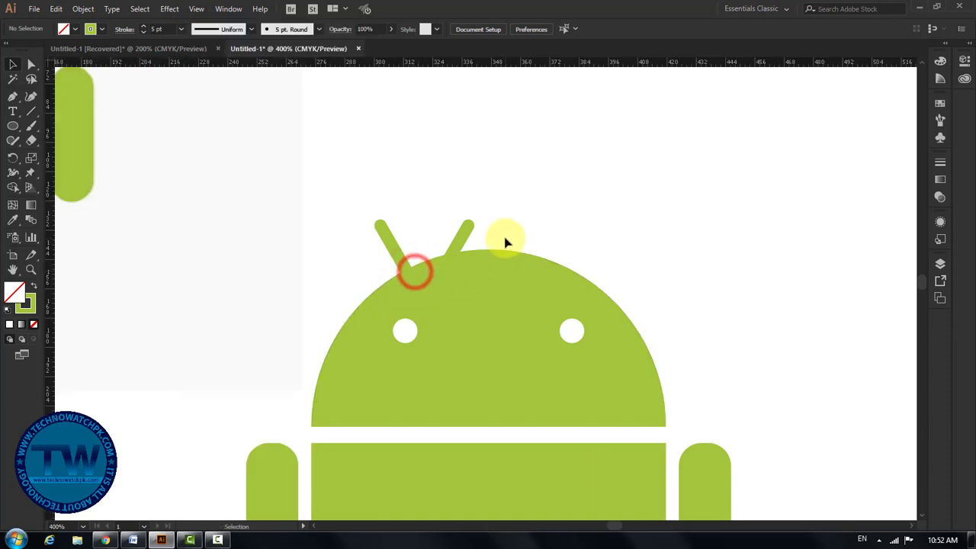
- Drag a horizontal guide to the left antenna's tip and align the right antenna's tip to it
left_click_drag(407, 65, 407, 223)
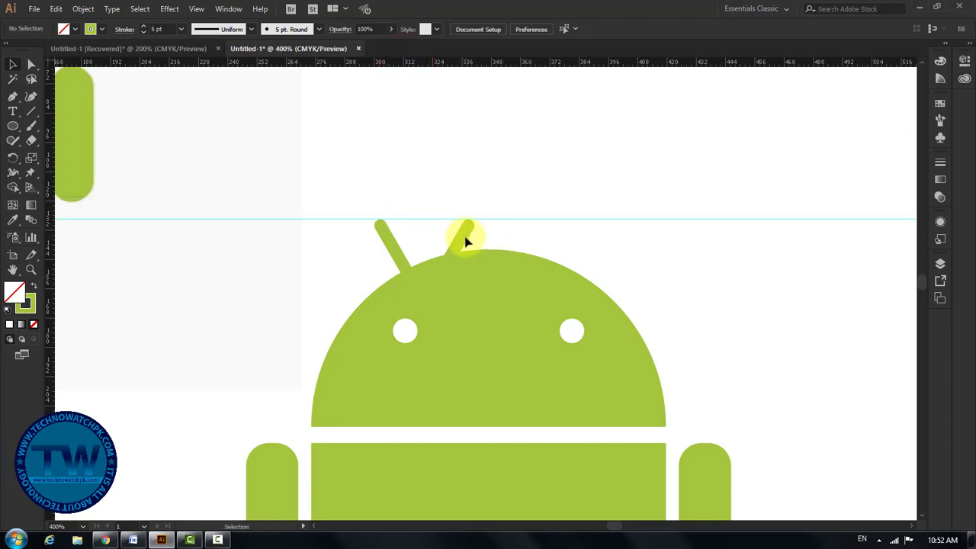
left_click(514, 230)
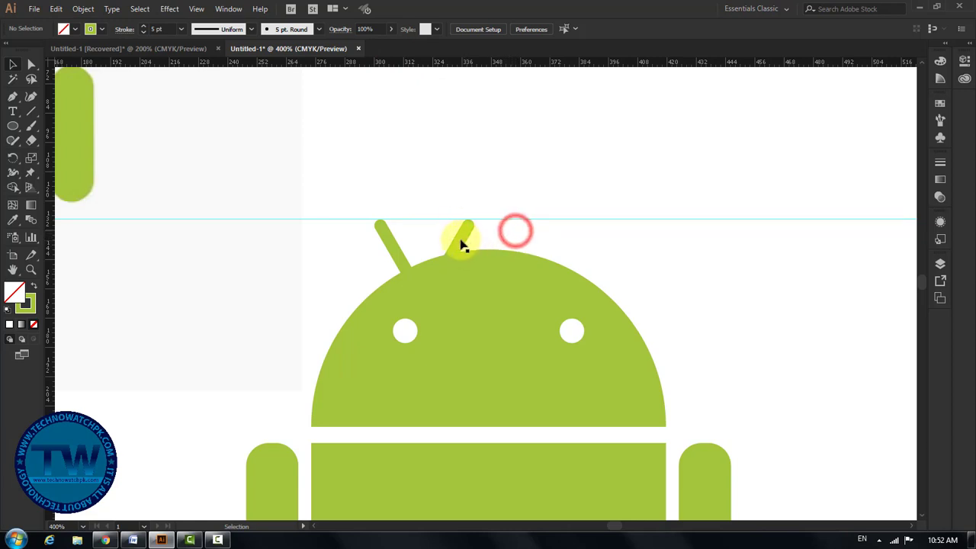
left_click_drag(461, 239, 589, 243)
left_click(701, 276)
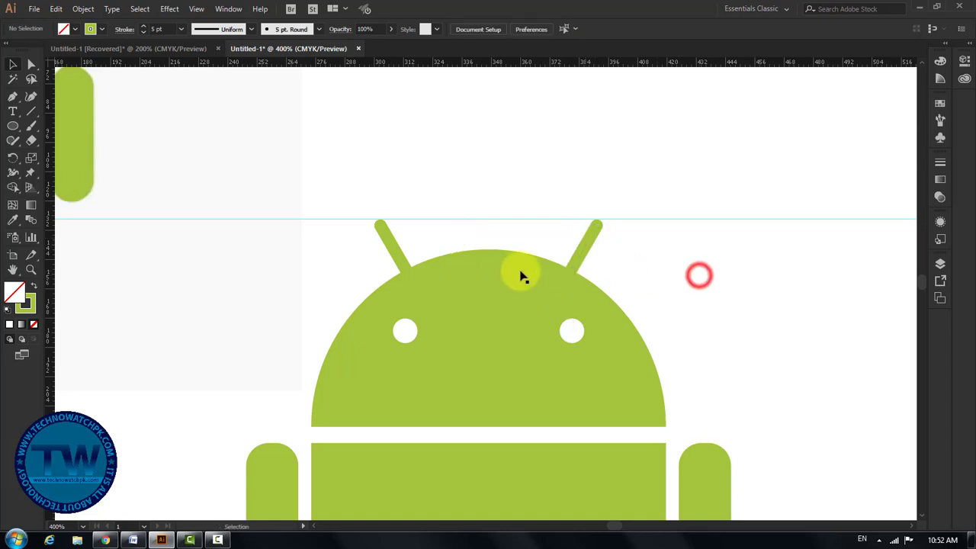
- Hide the guides and zoom out to the whole robot
right_click(553, 224)
left_click(592, 320)
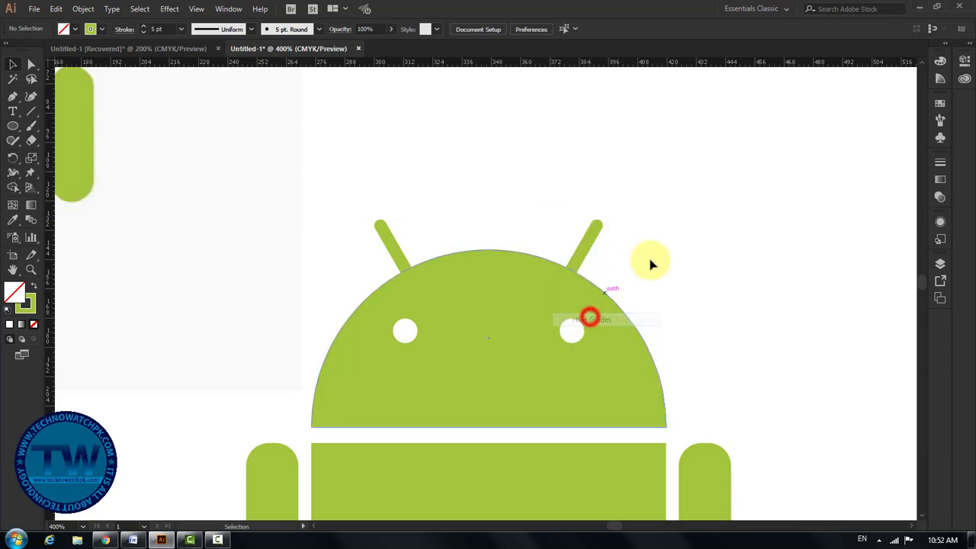
left_click(676, 249, "ctrl+alt+space")
left_click(494, 273, "ctrl+alt")
left_click(517, 323, "ctrl+alt")
- Group the left and right eyes together
scroll(509, 305, "up", 1)
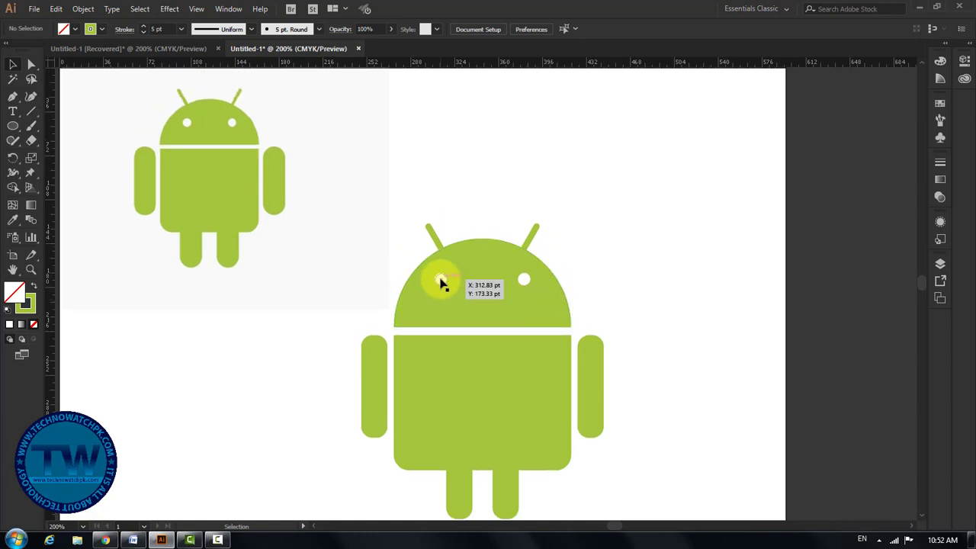
left_click(440, 279)
left_click(524, 280, "shift")
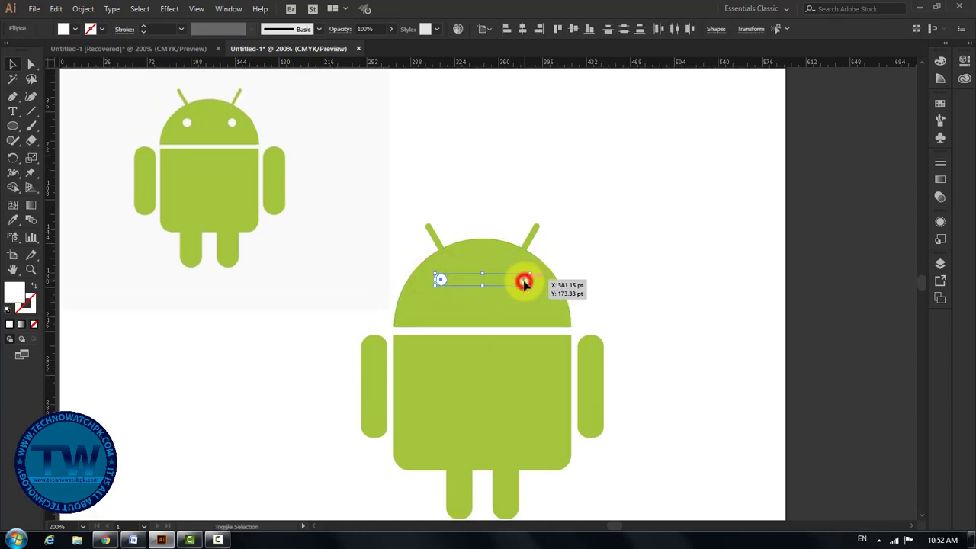
right_click(525, 282)
left_click(565, 360)
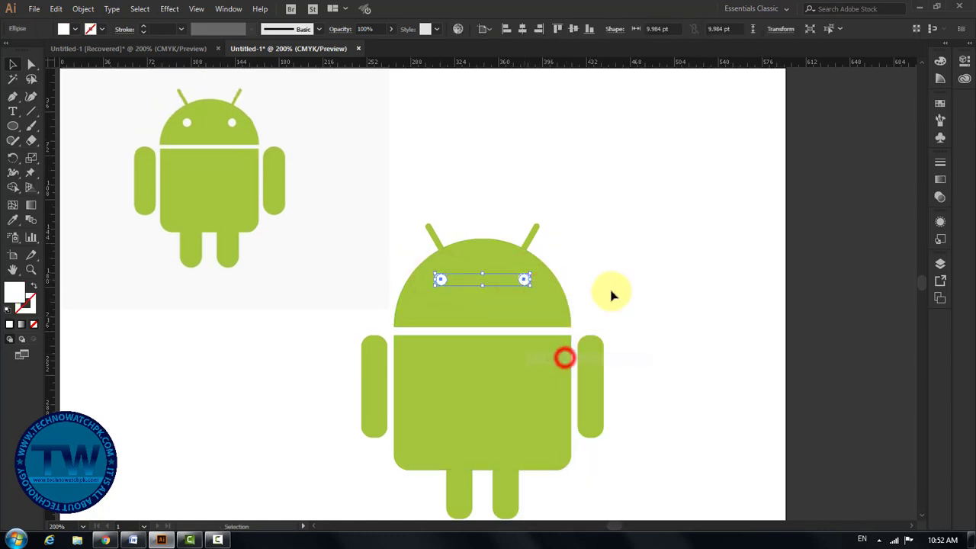
left_click(615, 284)
- Expand both antenna lines into filled shapes with Object > Expand
scroll(616, 286, "down", 1)
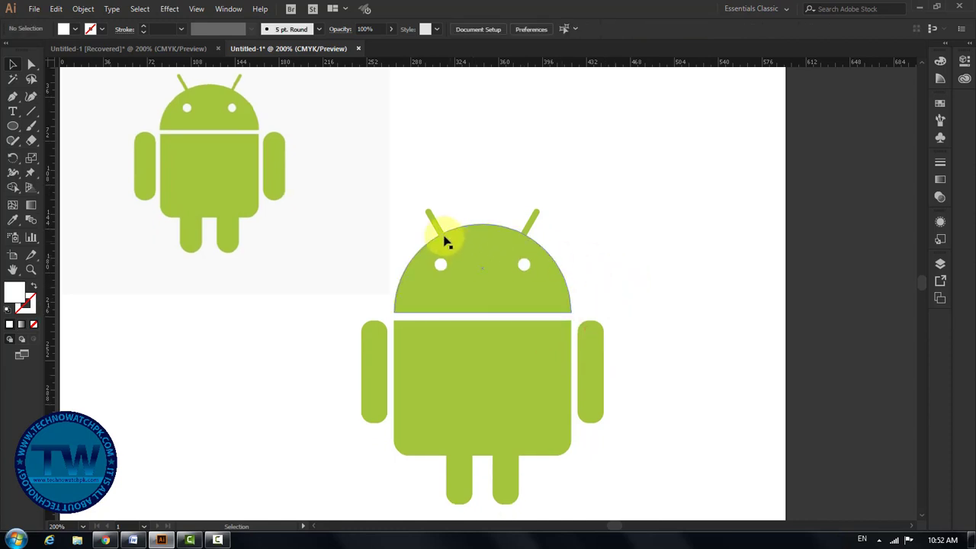
left_click_drag(334, 174, 633, 225)
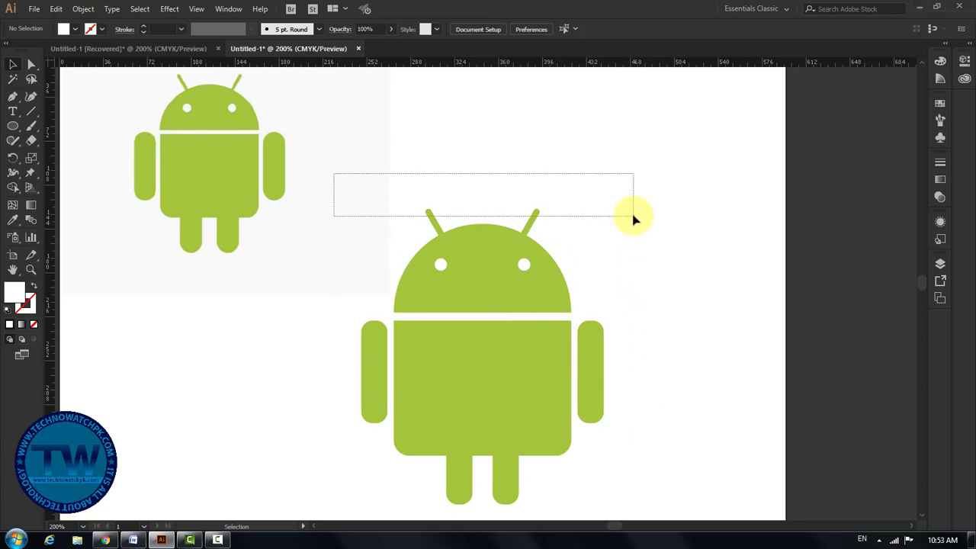
left_click_drag(634, 220, 634, 219)
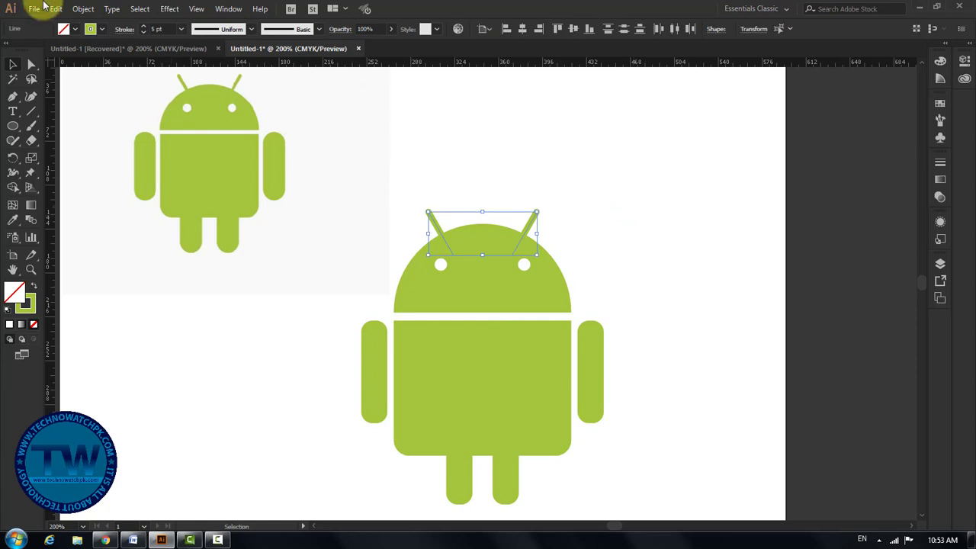
left_click(81, 9)
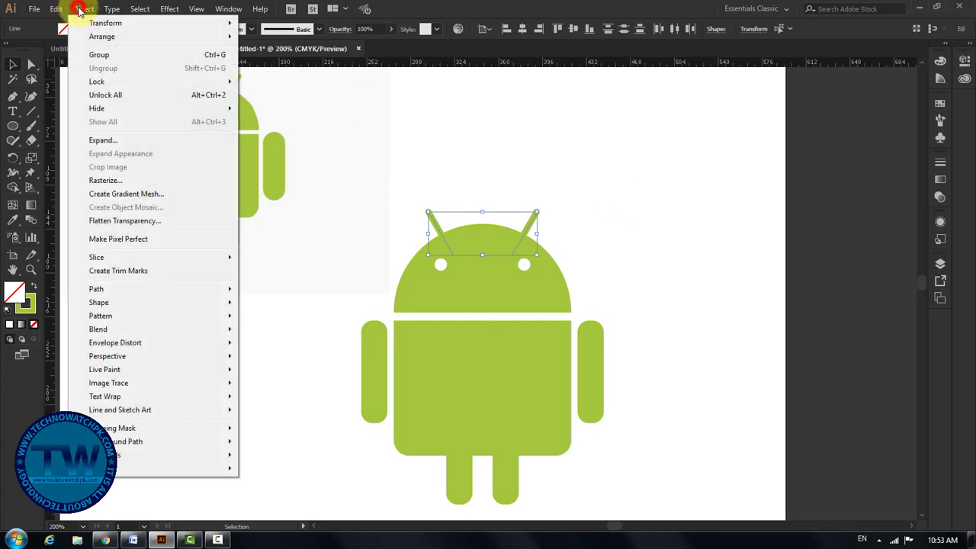
left_click(101, 141)
left_click(458, 336)
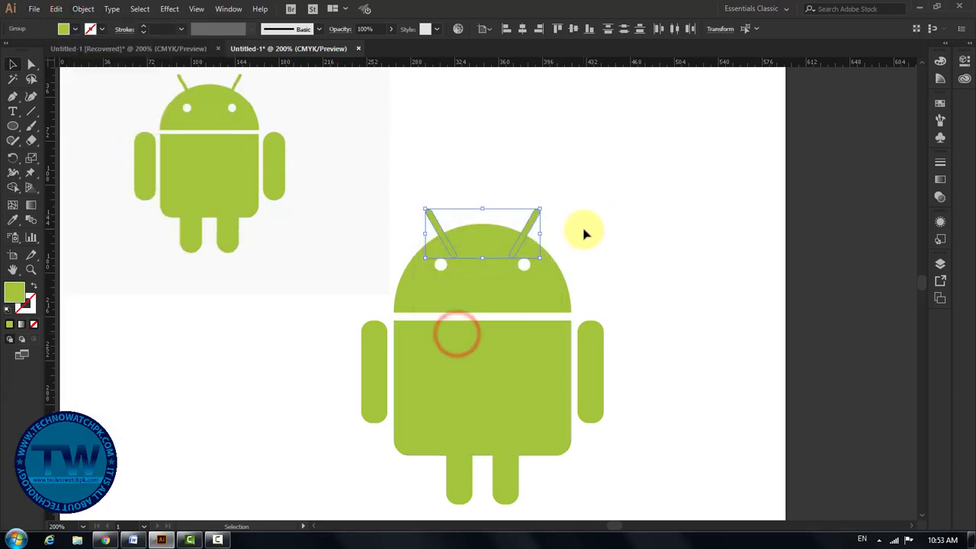
left_click(525, 265)
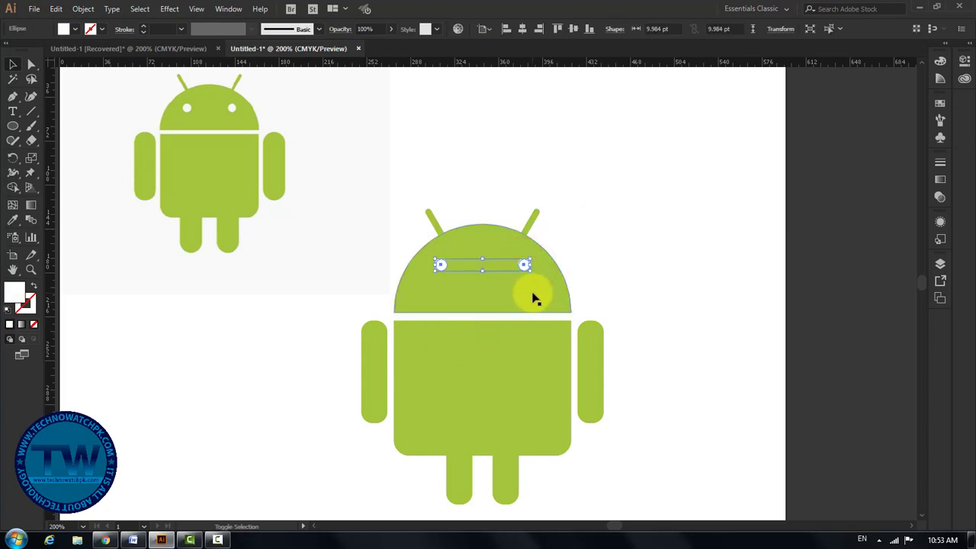
left_click(534, 299, "shift")
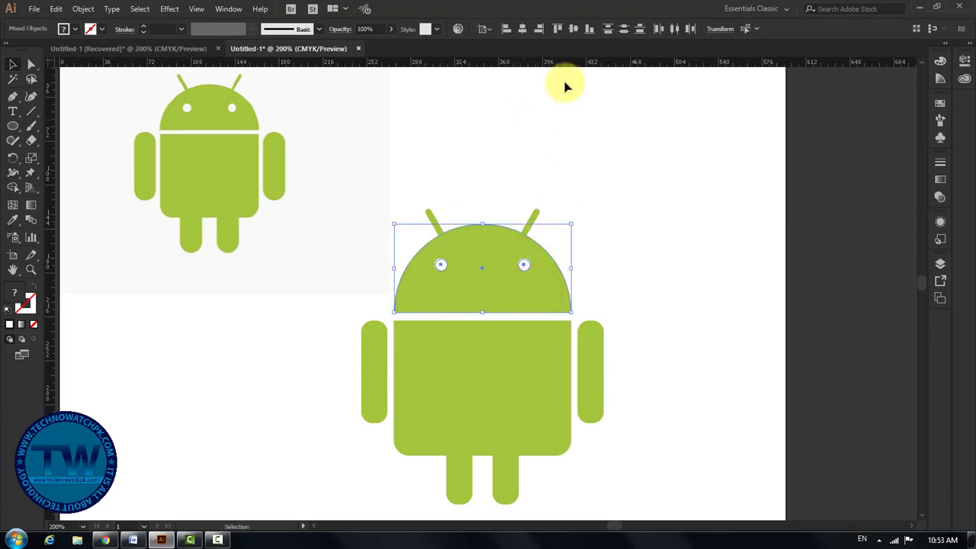
- Subtract the eyes from the head with Pathfinder Minus Front, then verify the holes
left_click(231, 9)
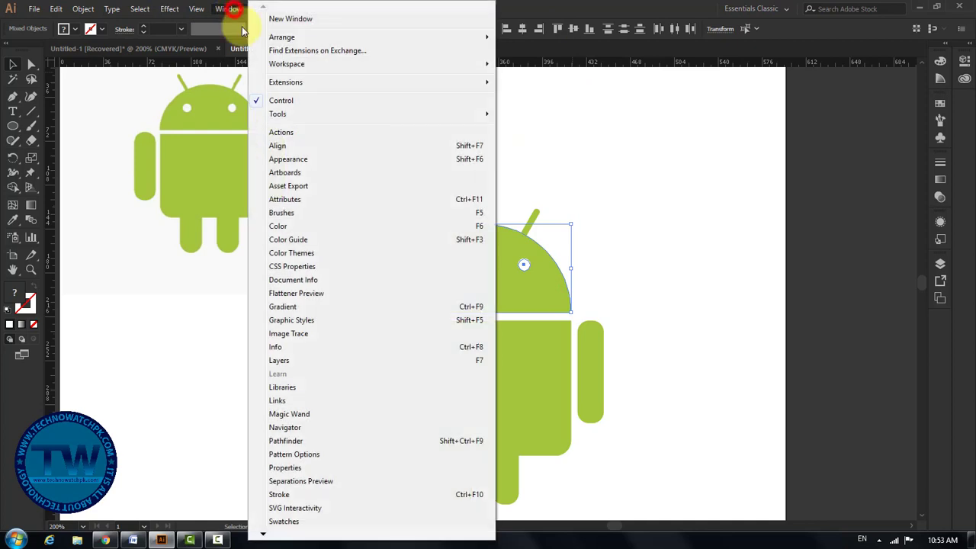
left_click(285, 441)
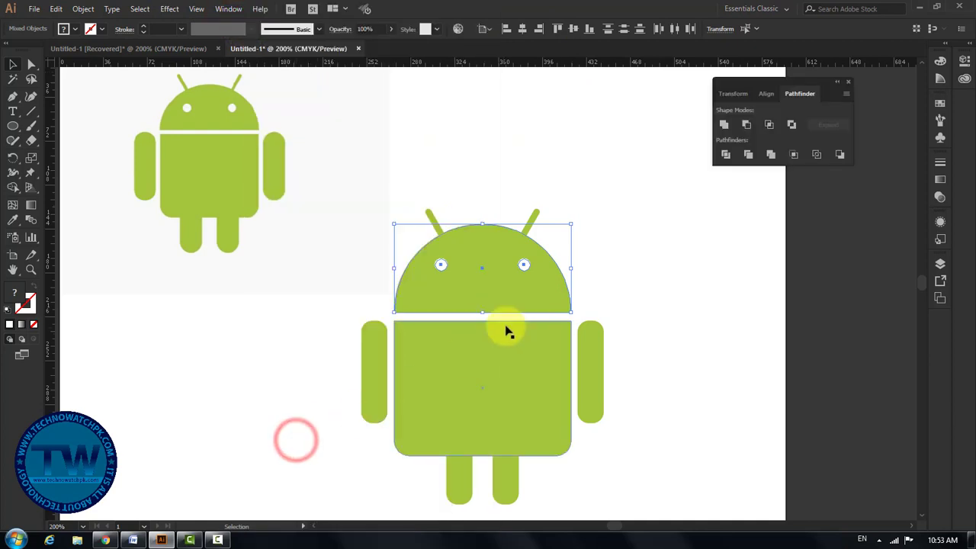
left_click(748, 125)
left_click(625, 257)
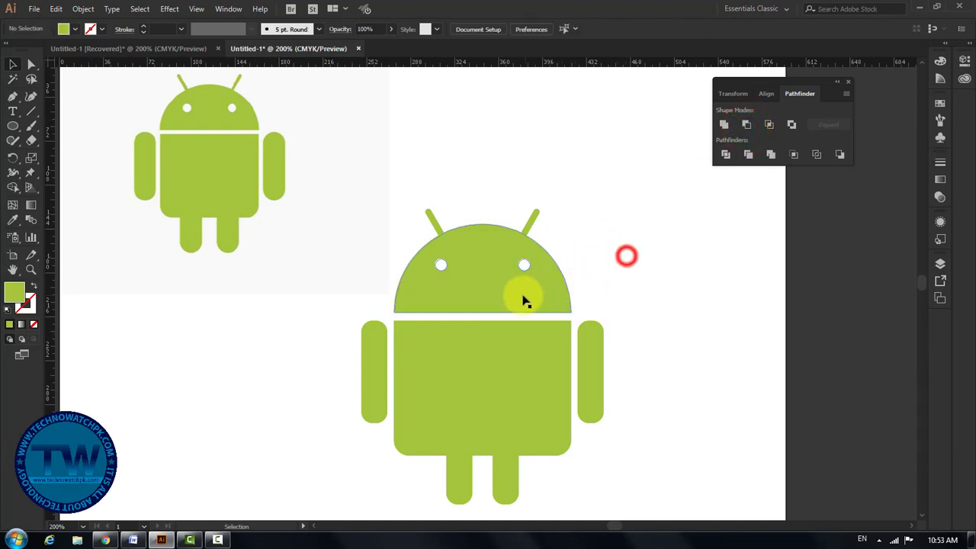
left_click_drag(521, 297, 853, 315)
key("ctrl+z")
key("ctrl+z")
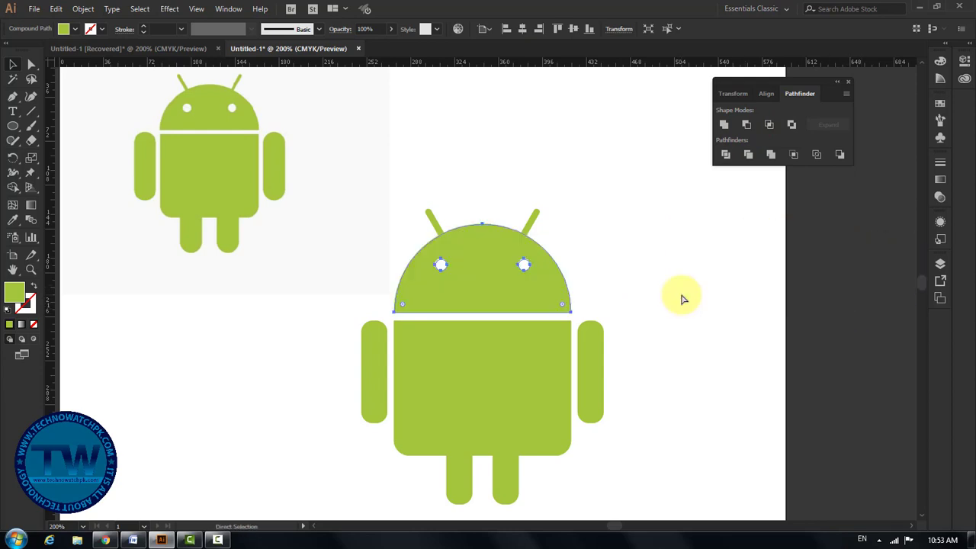
- Unite the head and both antennas into one shape with Pathfinder
left_click(617, 258)
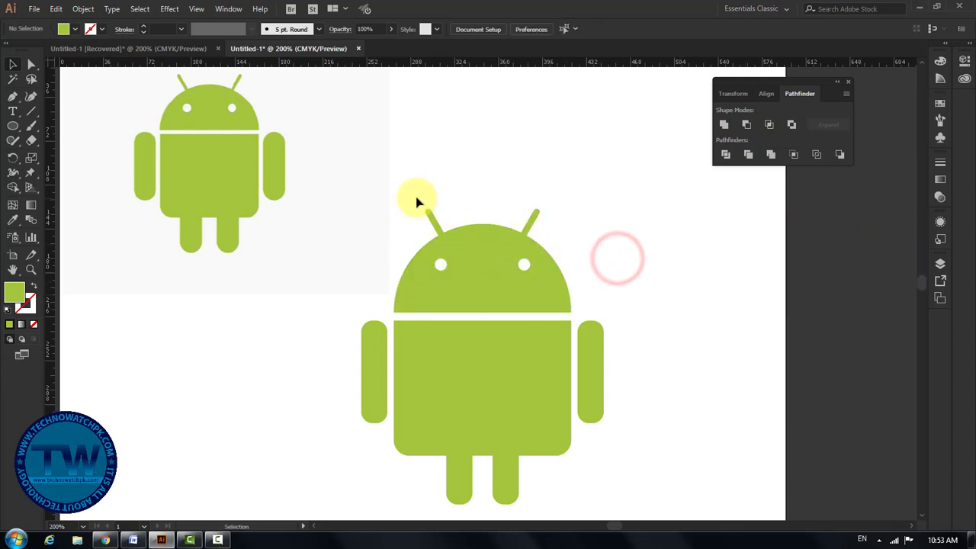
left_click_drag(417, 199, 566, 240)
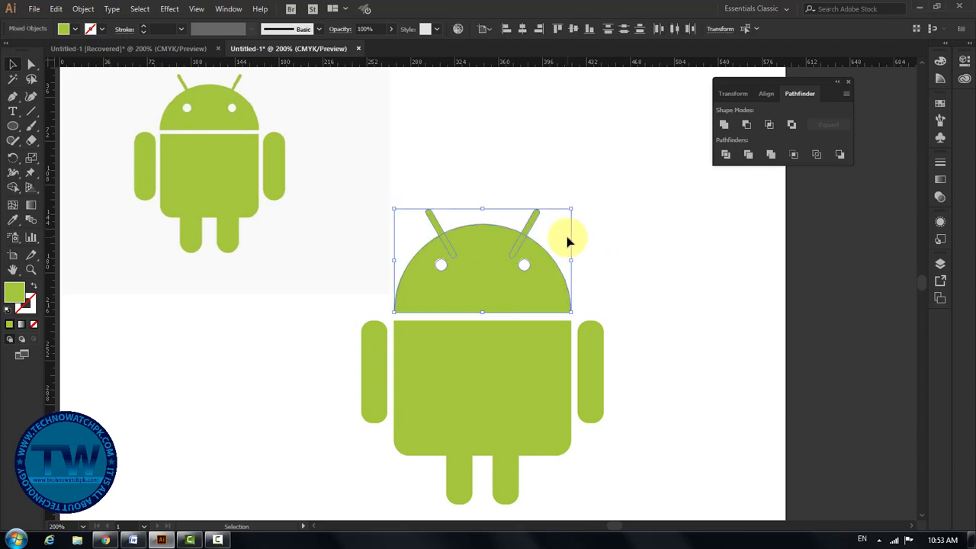
left_click(724, 126)
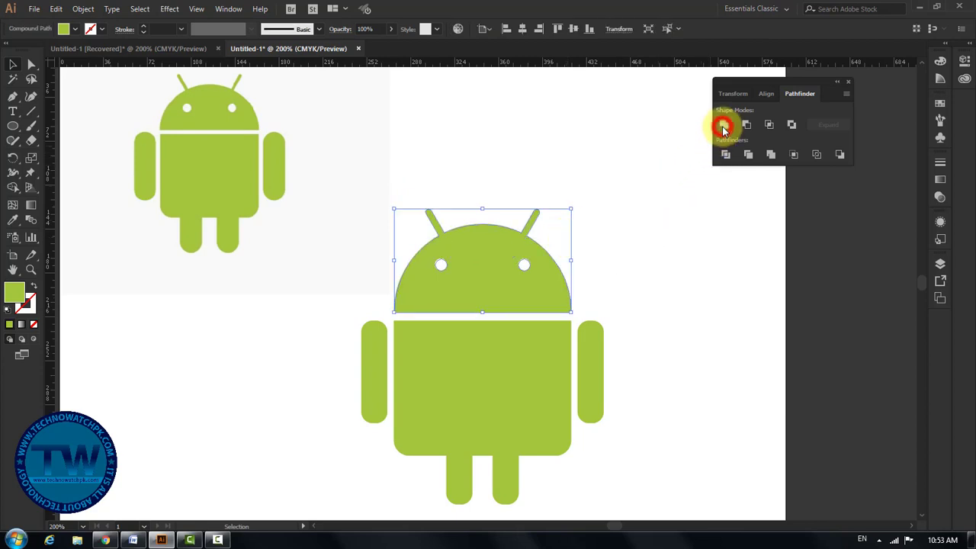
left_click(700, 207)
left_click_drag(555, 277, 822, 284)
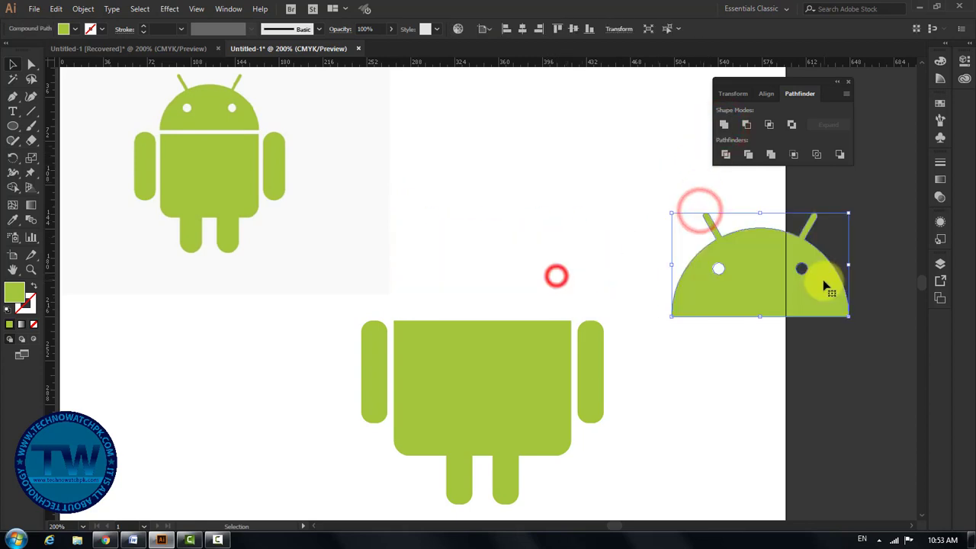
key("ctrl+z")
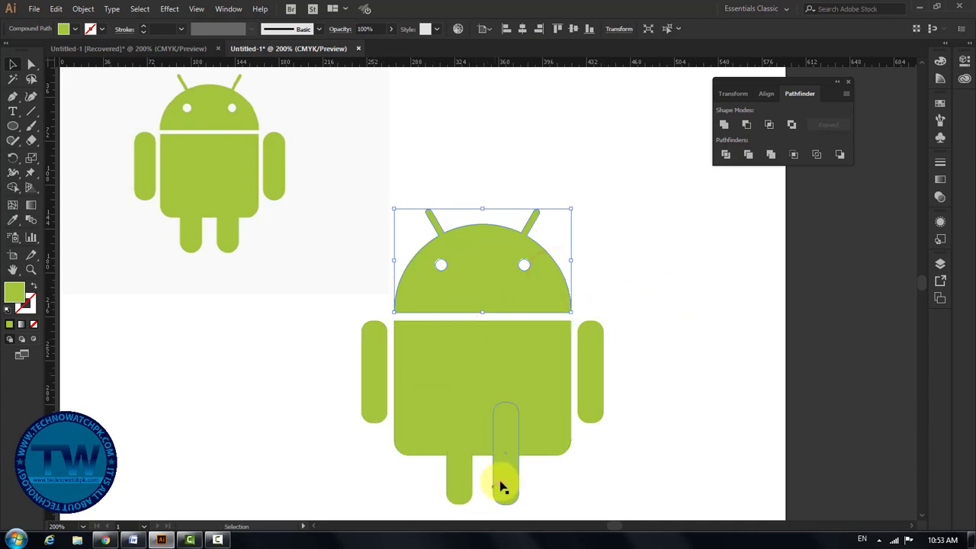
- Unite the body and both legs into one shape with Pathfinder
left_click_drag(562, 484, 453, 442)
left_click(724, 124)
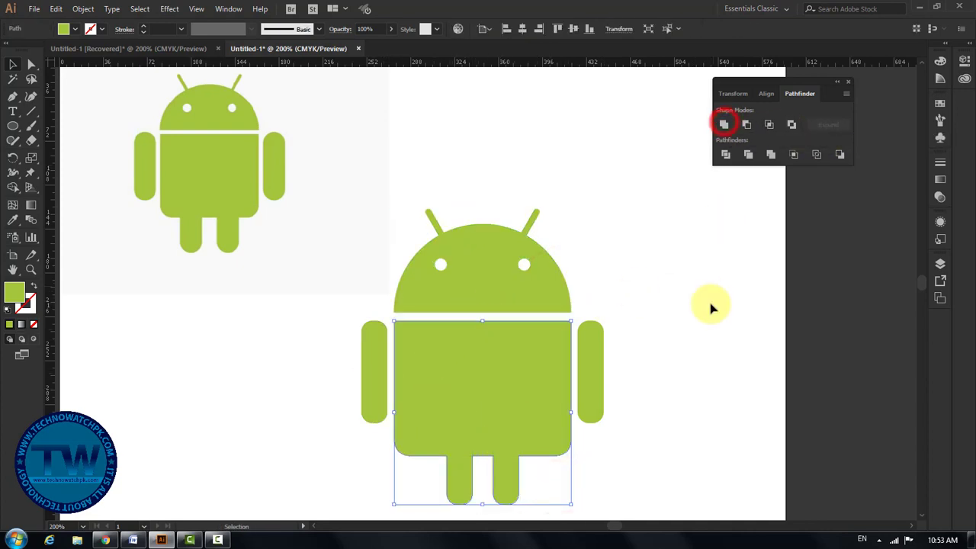
left_click(708, 303)
left_click_drag(495, 364, 555, 375)
key("ctrl+z")
left_click(693, 341)
- Select every part of the green robot and group them into one object
left_click_drag(361, 205, 637, 465)
right_click(518, 369)
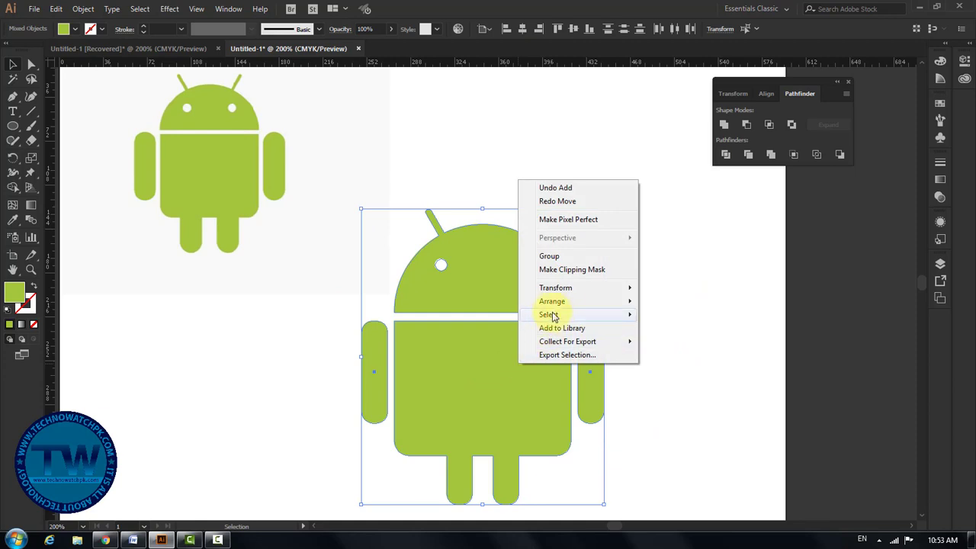
left_click(554, 256)
left_click(722, 325)
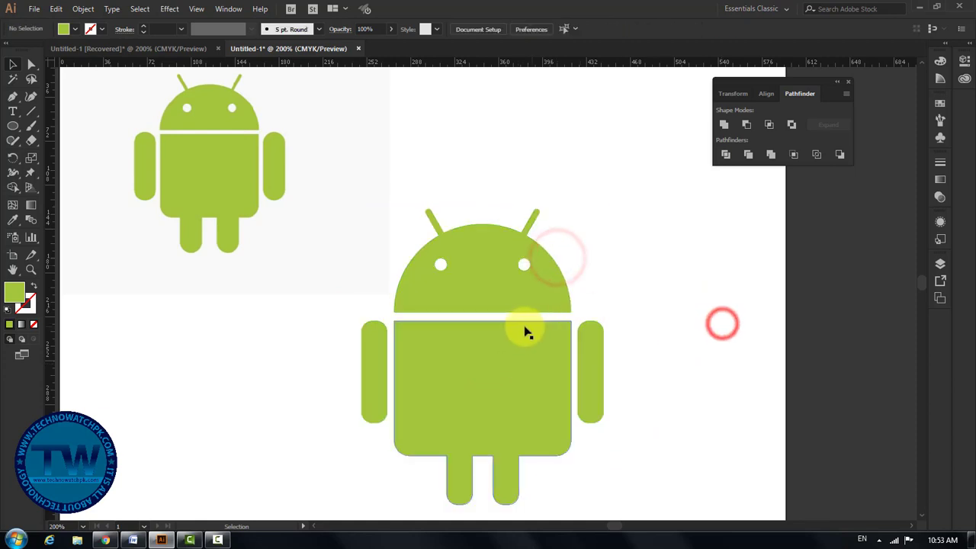
- Center the grouped robot horizontally and vertically on the artboard
key("ctrl+minus")
left_click(486, 280)
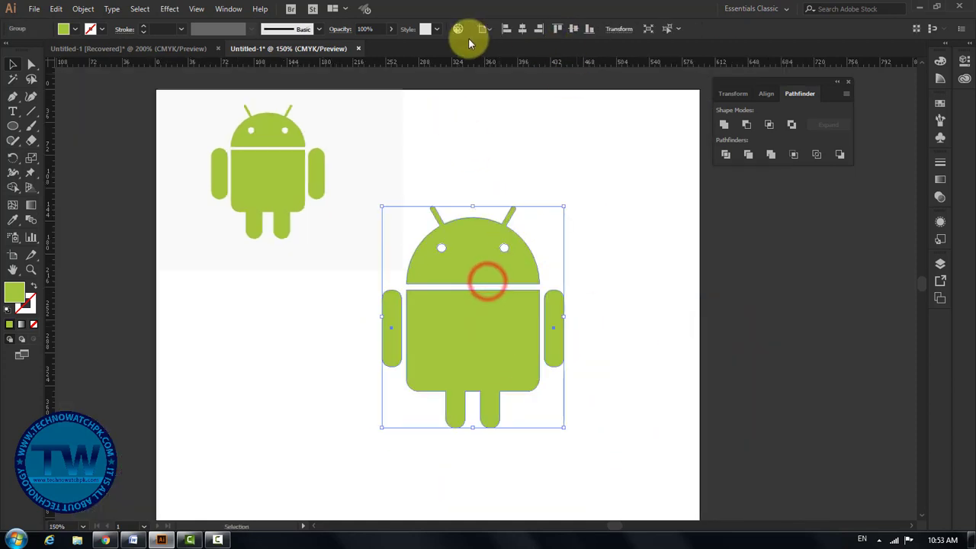
left_click(523, 29)
left_click(574, 29)
left_click(588, 226)
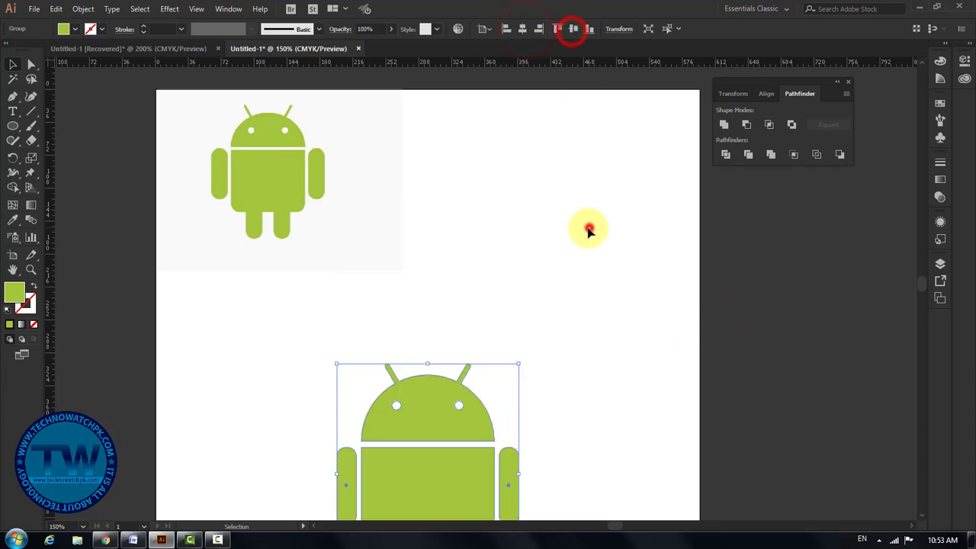
left_click(533, 302)
key("ctrl+minus")
left_click_drag(499, 348, 550, 289)
- Unlock all objects with Object > Unlock All and delete the android icon.jpg reference image
left_click(407, 165)
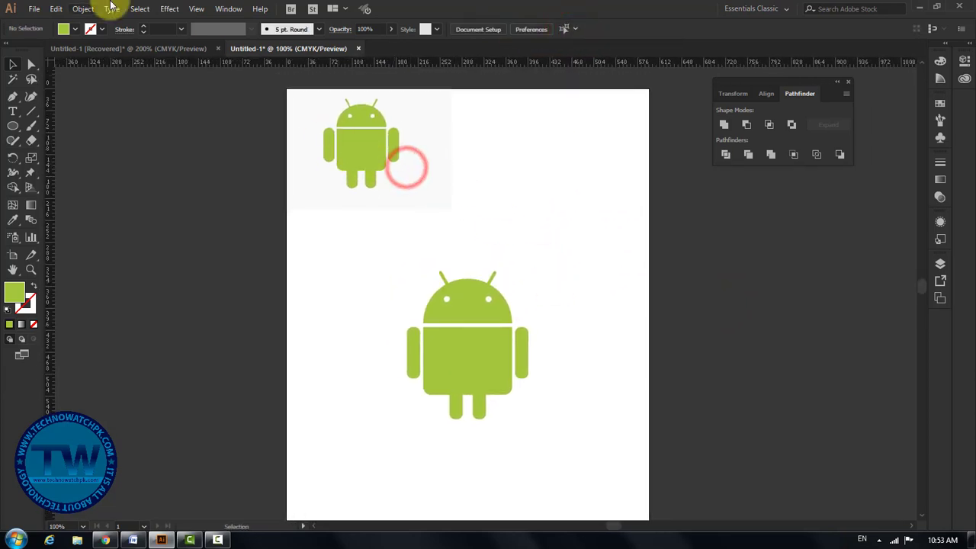
left_click(83, 9)
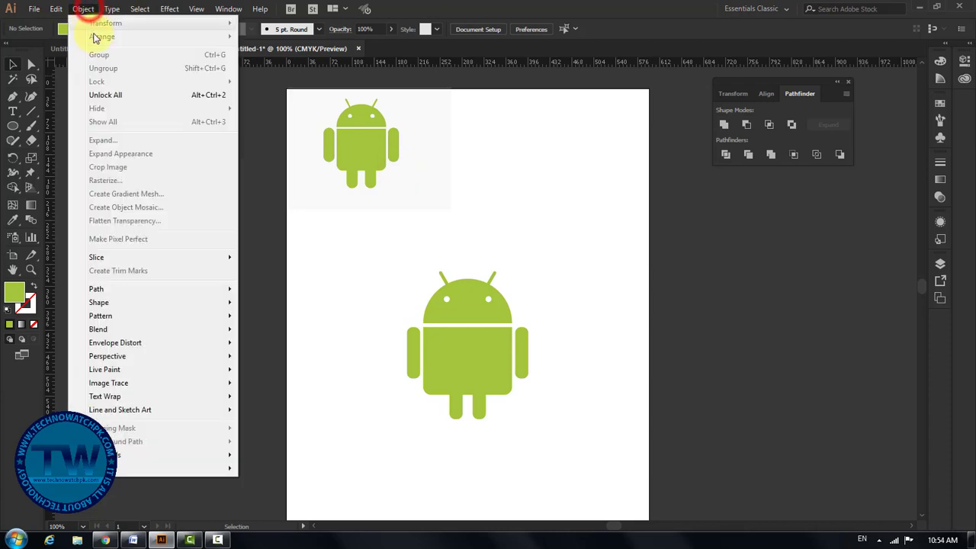
left_click(104, 95)
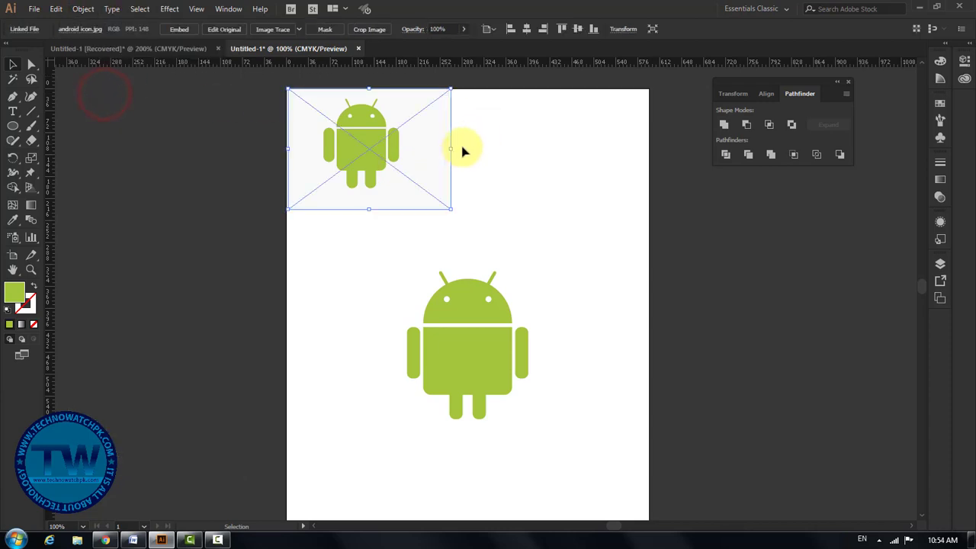
key("Delete")
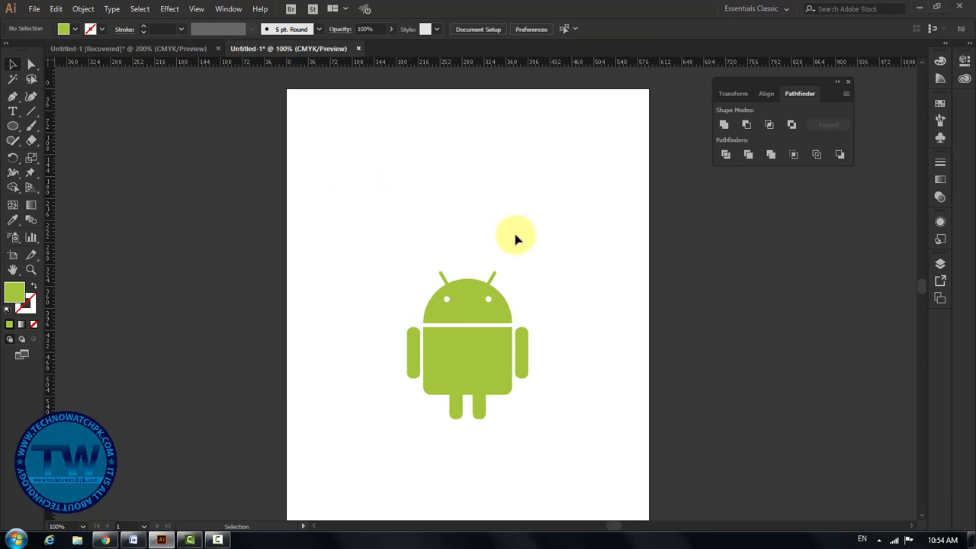
- Zoom in on the finished vector robot and center it in the view
scroll(514, 235, "down", 1)
left_click(460, 355)
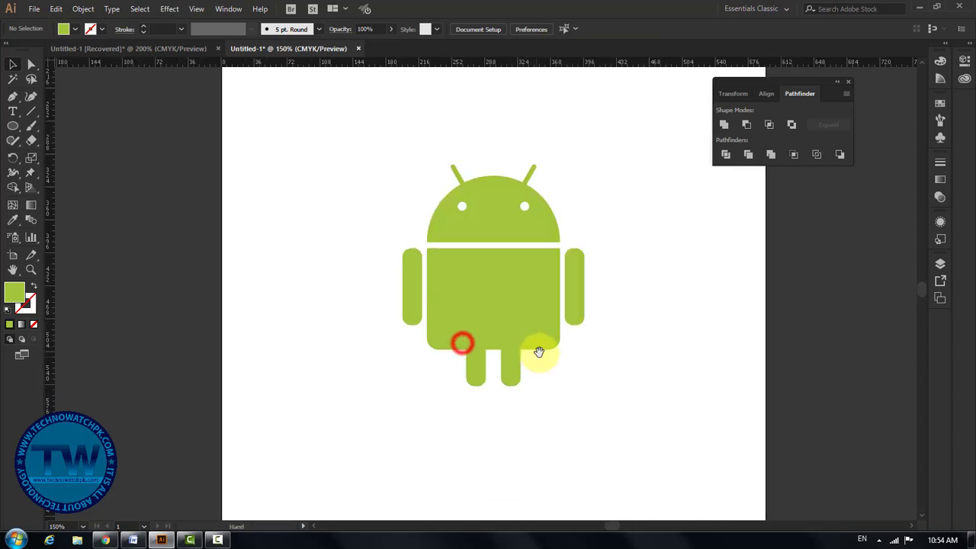
left_click(523, 309)
left_click_drag(475, 289, 447, 317)
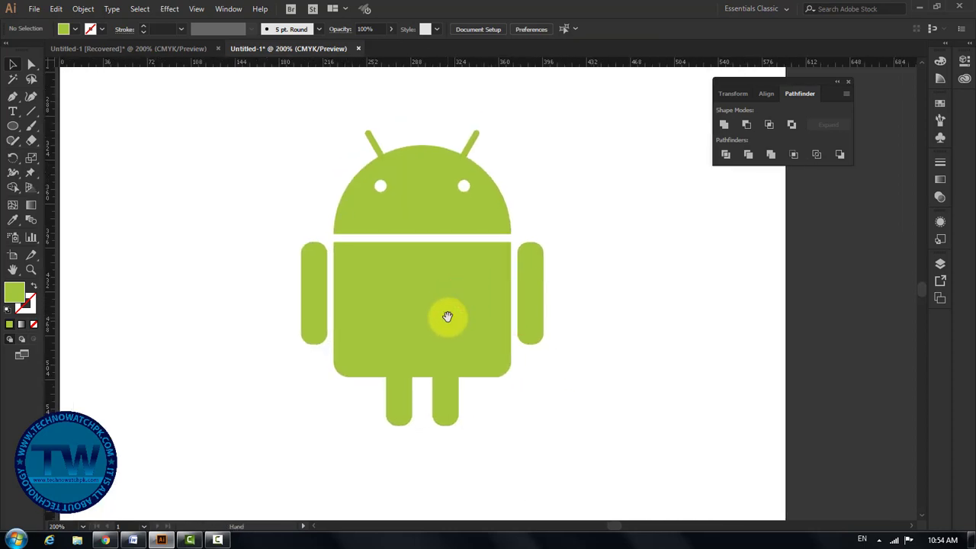